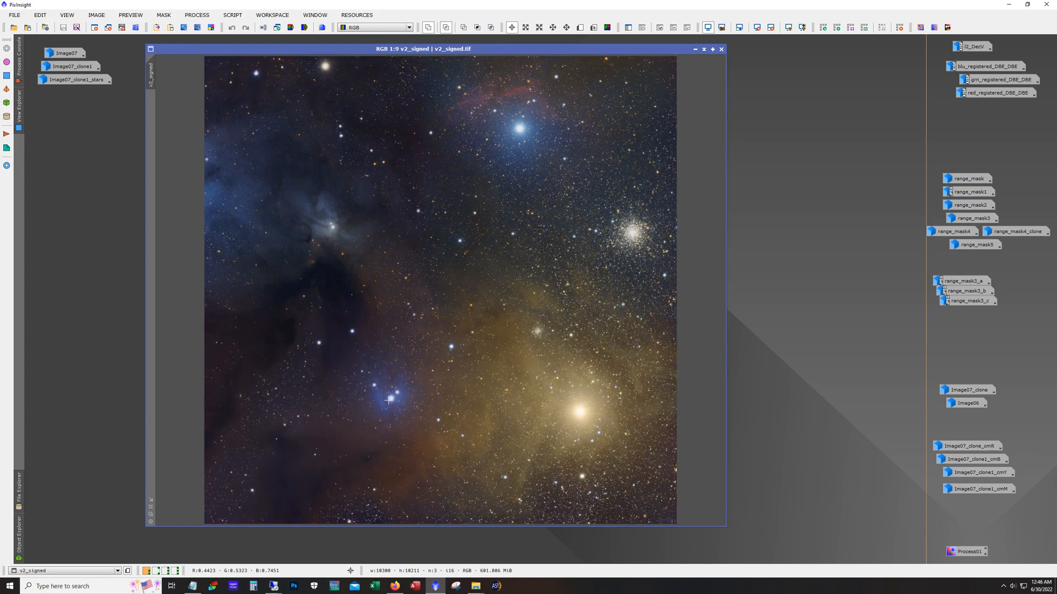
Examine the blue nebula and the dark cloud beneath it closely in the v2_signed image.
{"action": "scroll", "coordinate": [388, 400], "scroll_direction": "up", "scroll_amount": 4}
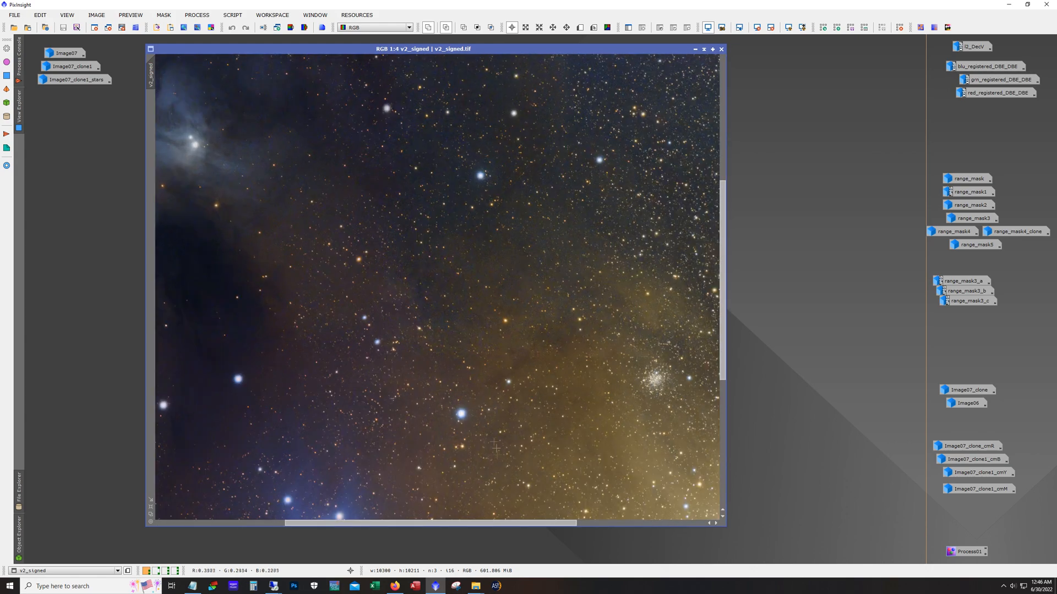
{"action": "left_click_drag", "start_coordinate": [488, 524], "coordinate": [342, 524]}
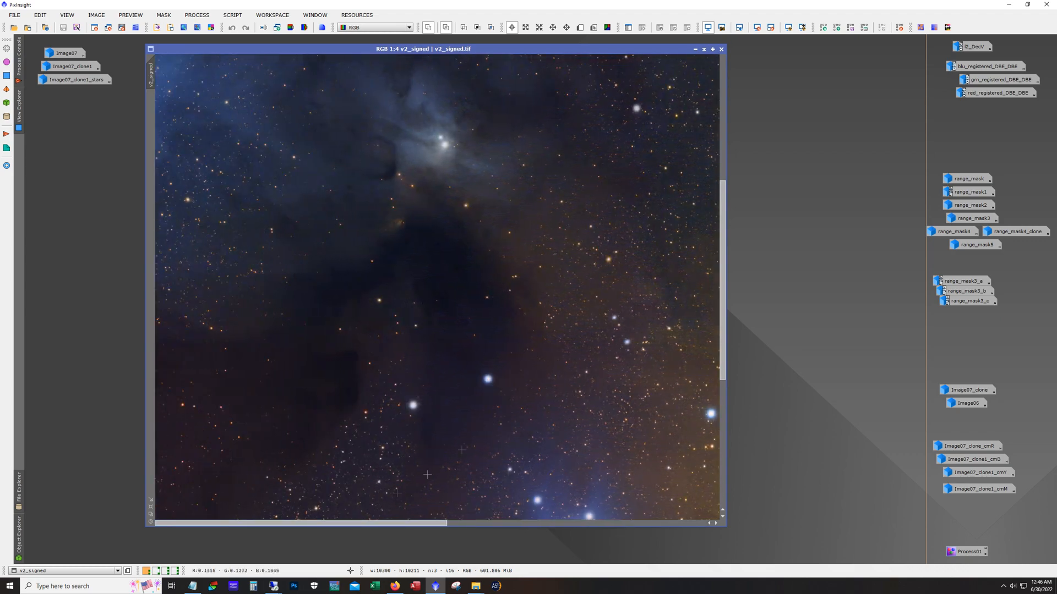
{"action": "left_click_drag", "start_coordinate": [723, 378], "coordinate": [720, 317]}
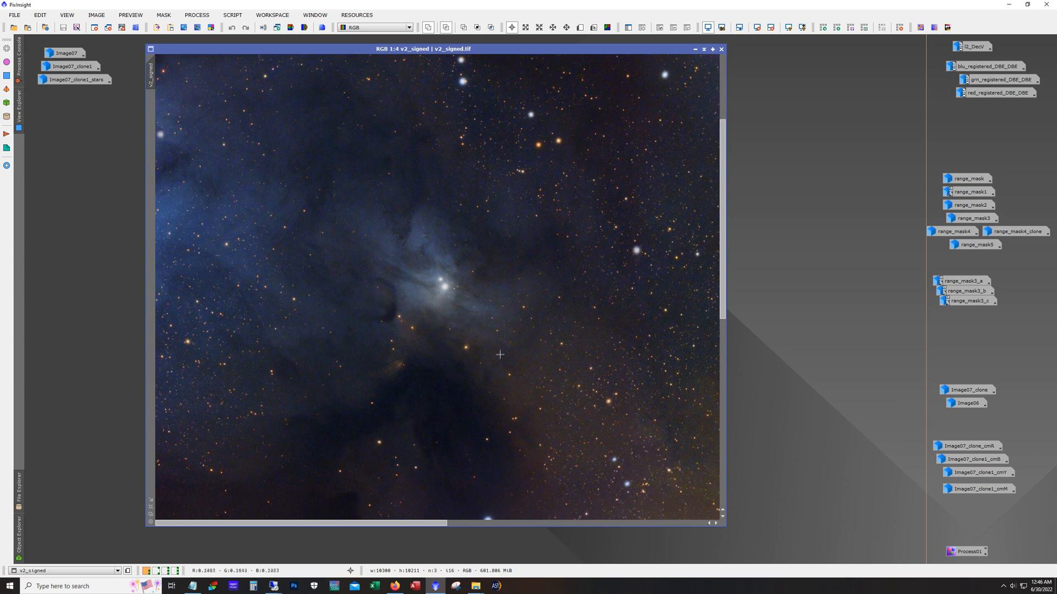
{"action": "scroll", "coordinate": [436, 288], "scroll_direction": "up", "scroll_amount": 1}
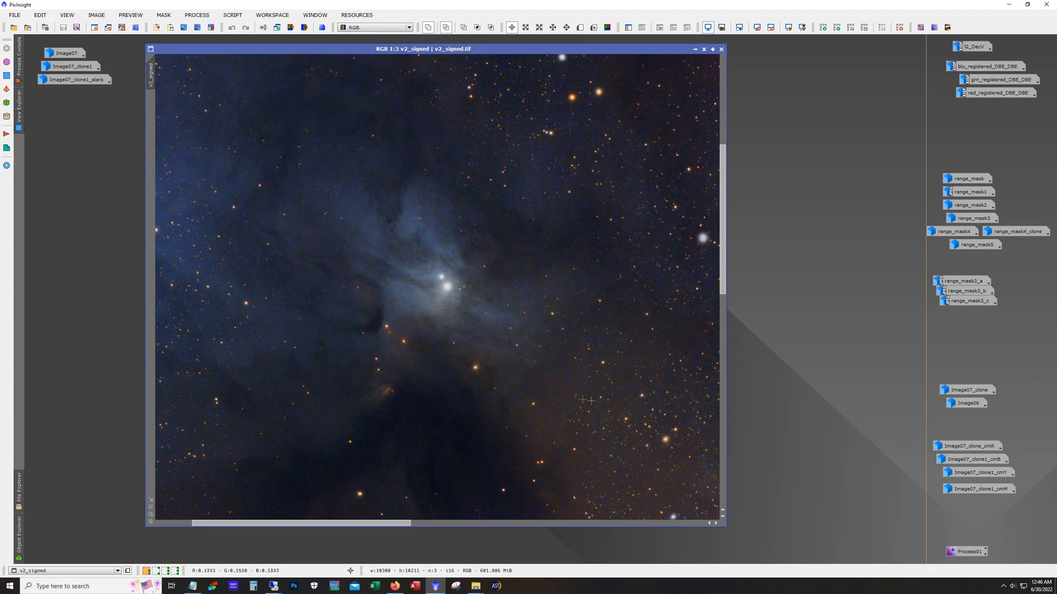
{"action": "scroll", "coordinate": [605, 407], "scroll_direction": "down", "scroll_amount": 1}
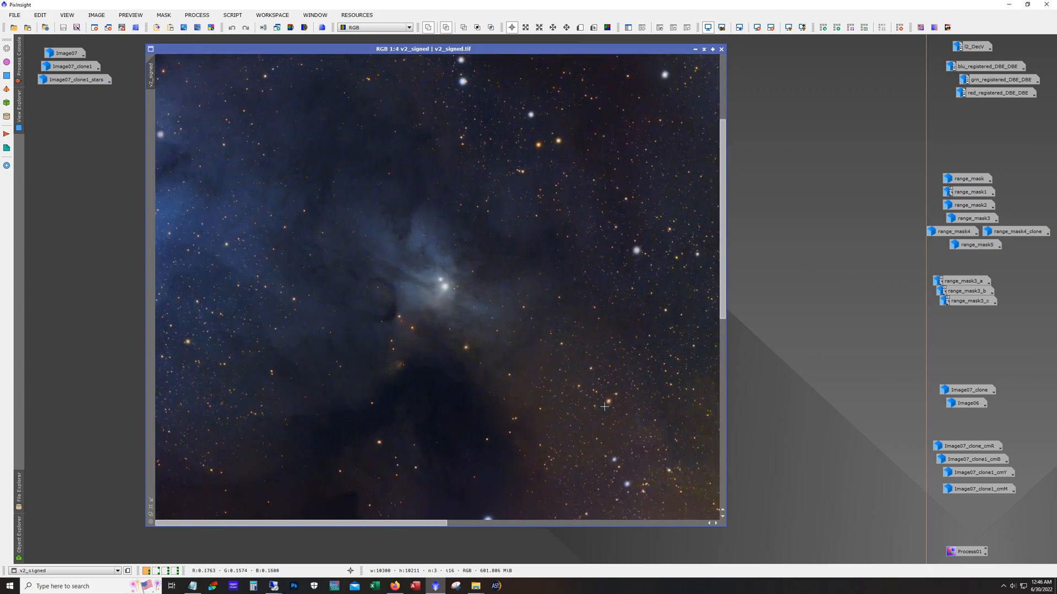
{"action": "scroll", "coordinate": [604, 407], "scroll_direction": "down", "scroll_amount": 1}
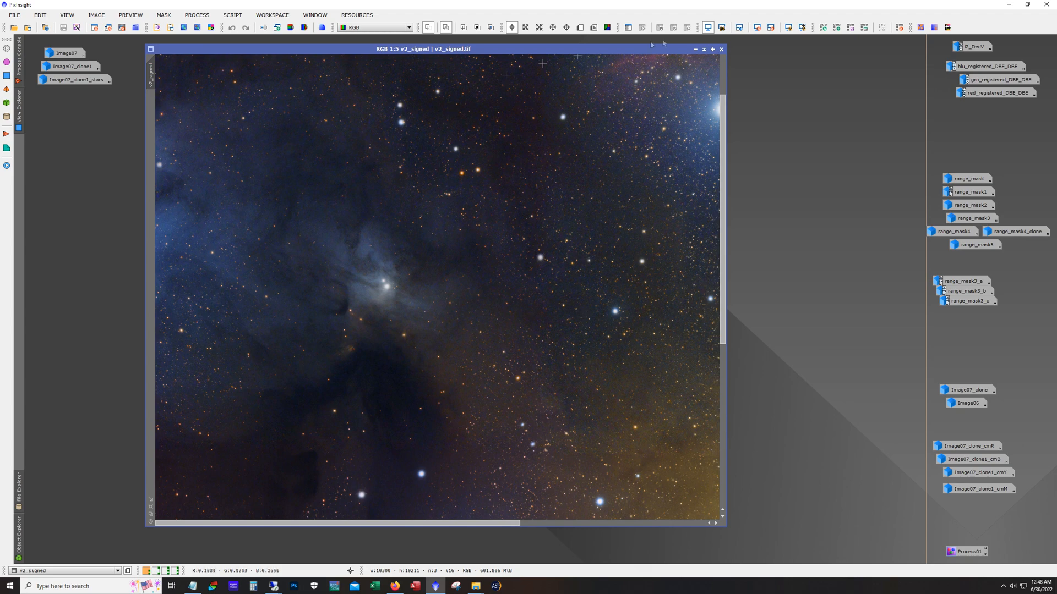
Iconize v2_signed just above the range_mask icon, and open l2_DecV in an enlarged window.
{"action": "left_click", "coordinate": [693, 50]}
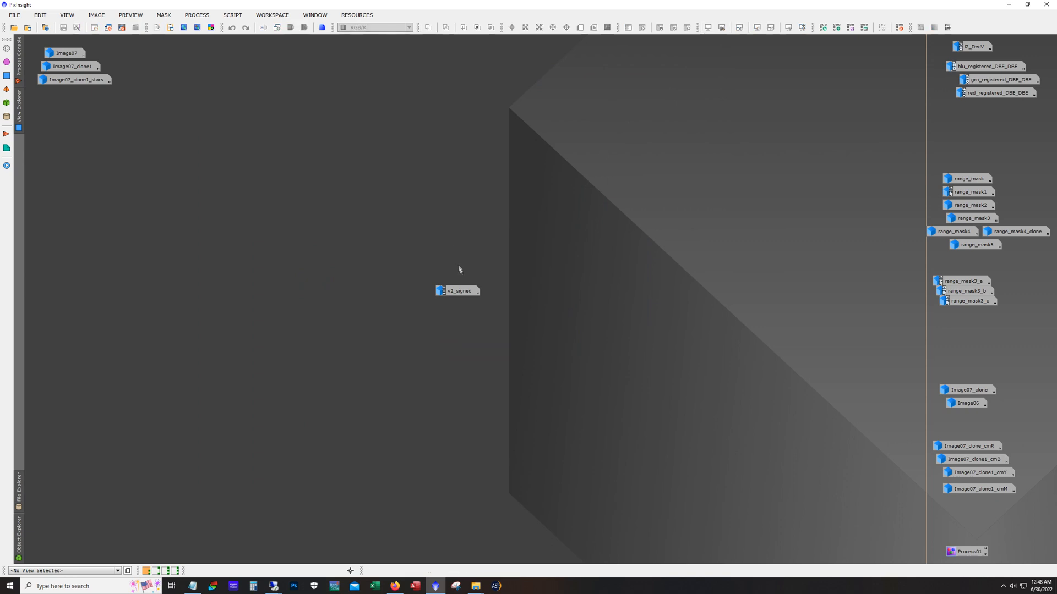
{"action": "left_click_drag", "start_coordinate": [458, 290], "coordinate": [966, 158]}
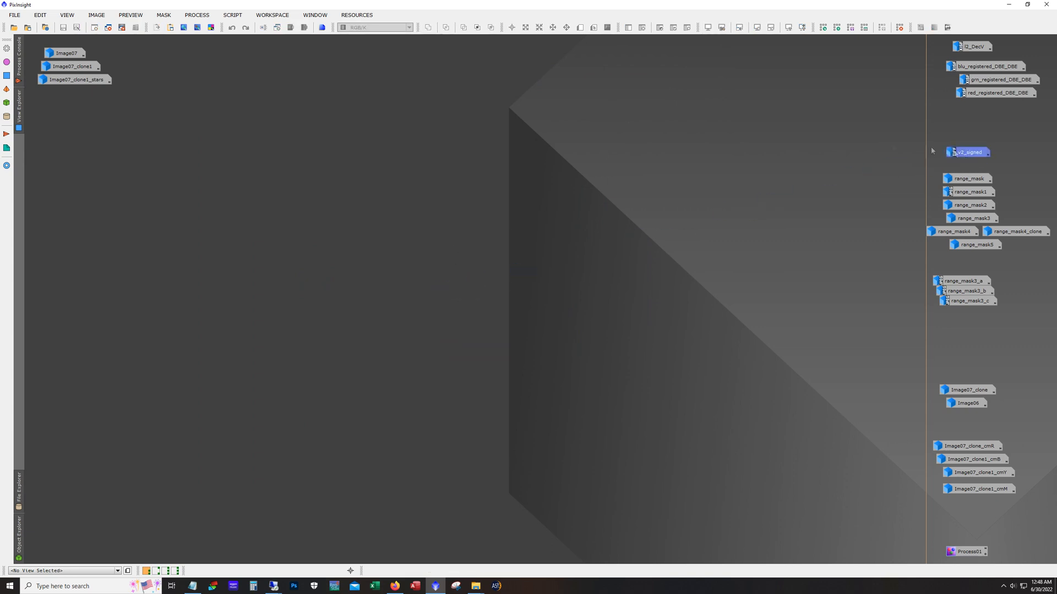
{"action": "double_click", "coordinate": [971, 47]}
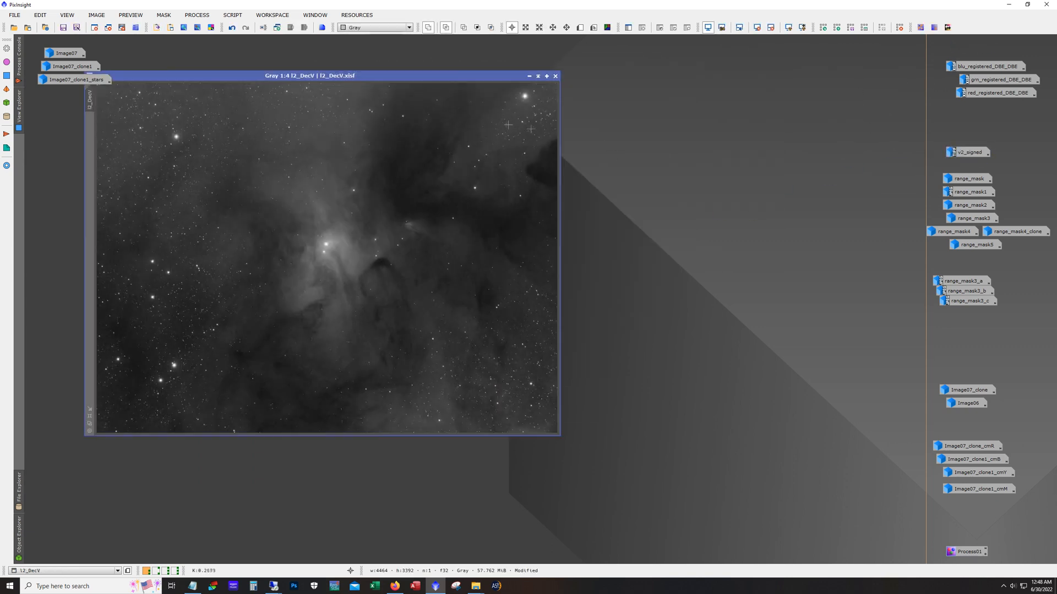
{"action": "left_click_drag", "start_coordinate": [348, 82], "coordinate": [384, 64]}
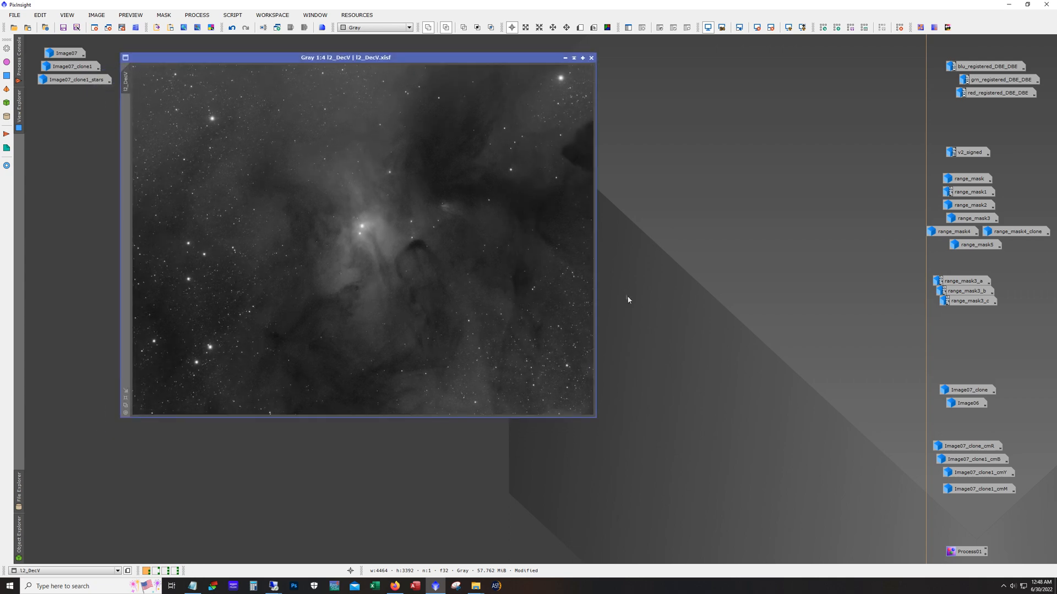
{"action": "left_click_drag", "start_coordinate": [599, 421], "coordinate": [841, 537]}
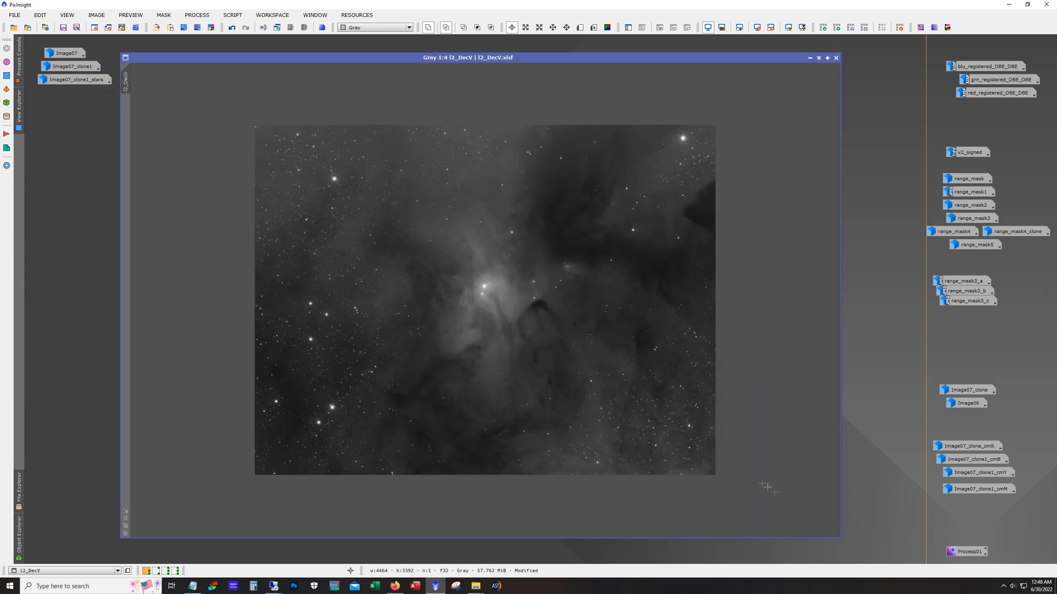
Inspect the bright nebula core and surrounding dust in l2_DecV at several magnifications, and iconize the image.
{"action": "scroll", "coordinate": [755, 479], "scroll_direction": "up", "scroll_amount": 1}
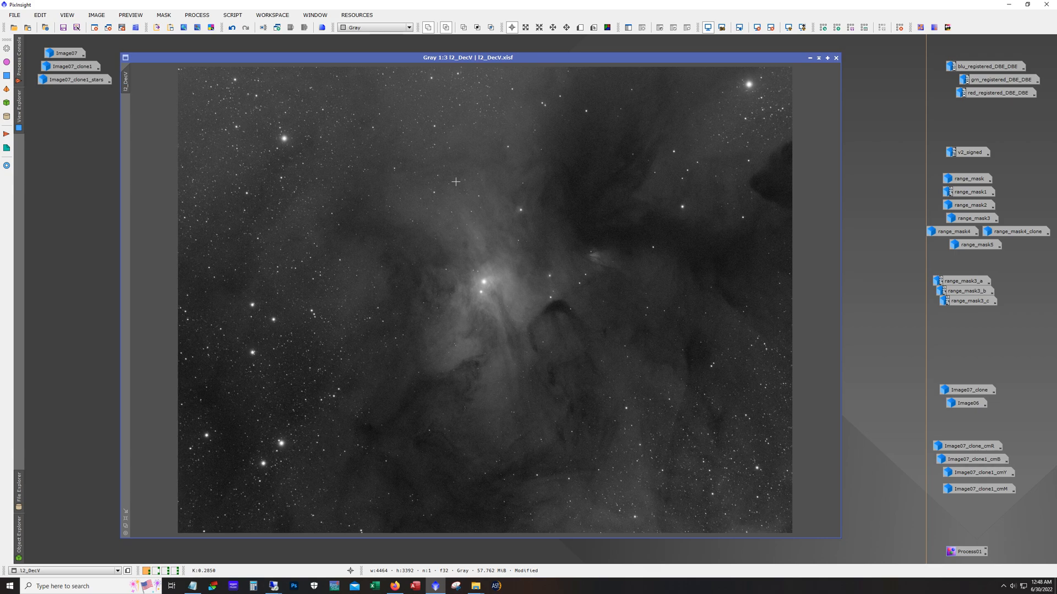
{"action": "scroll", "coordinate": [624, 319], "scroll_direction": "up", "scroll_amount": 3}
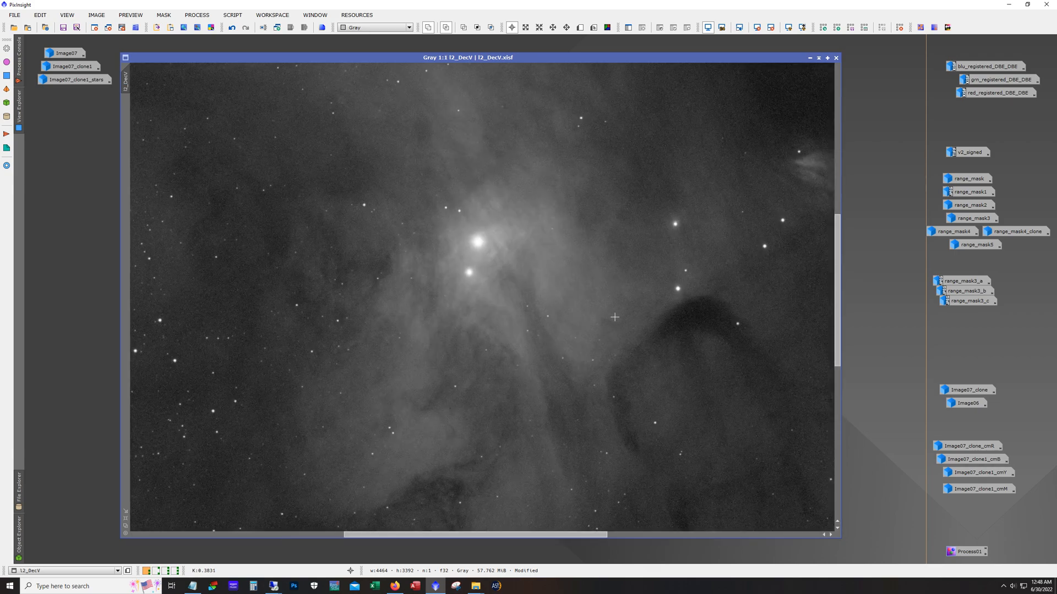
{"action": "scroll", "coordinate": [624, 319], "scroll_direction": "down", "scroll_amount": 1}
{"action": "scroll", "coordinate": [635, 322], "scroll_direction": "down", "scroll_amount": 1}
{"action": "left_click_drag", "start_coordinate": [527, 535], "coordinate": [368, 550]}
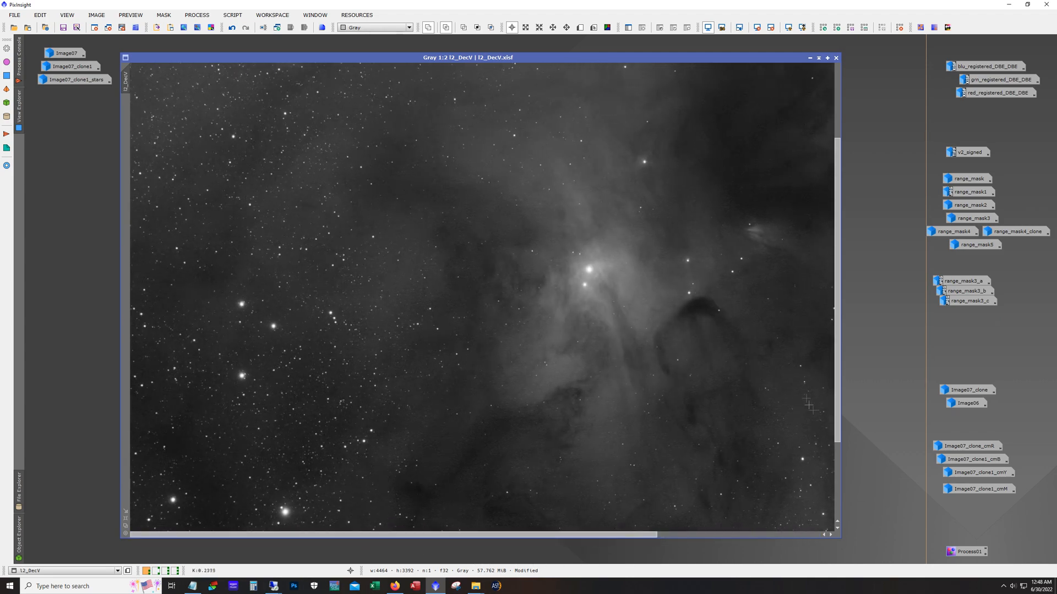
{"action": "left_click_drag", "start_coordinate": [837, 433], "coordinate": [837, 509]}
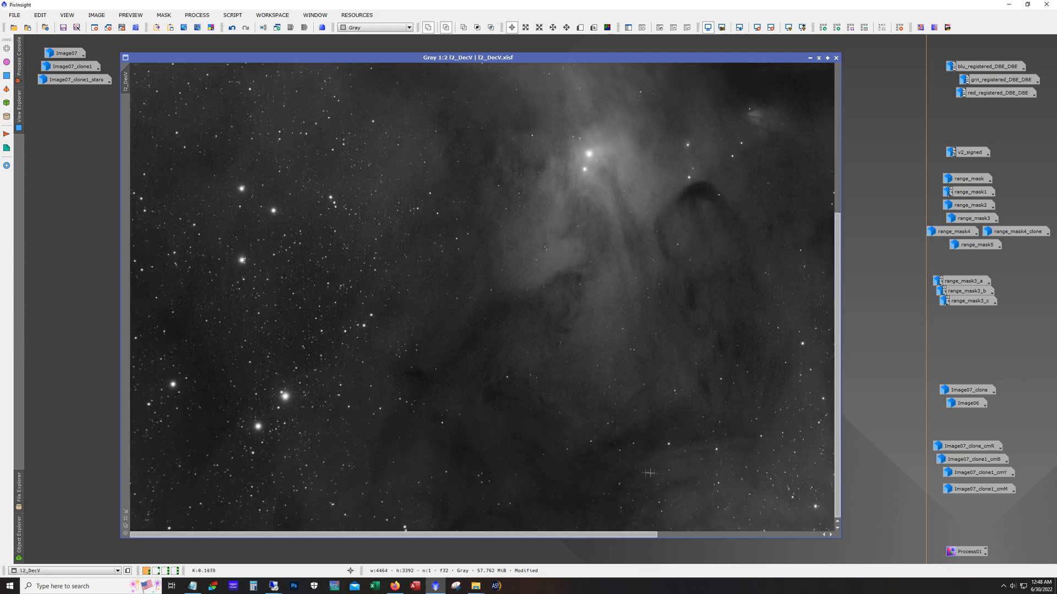
{"action": "left_click_drag", "start_coordinate": [566, 535], "coordinate": [690, 540]}
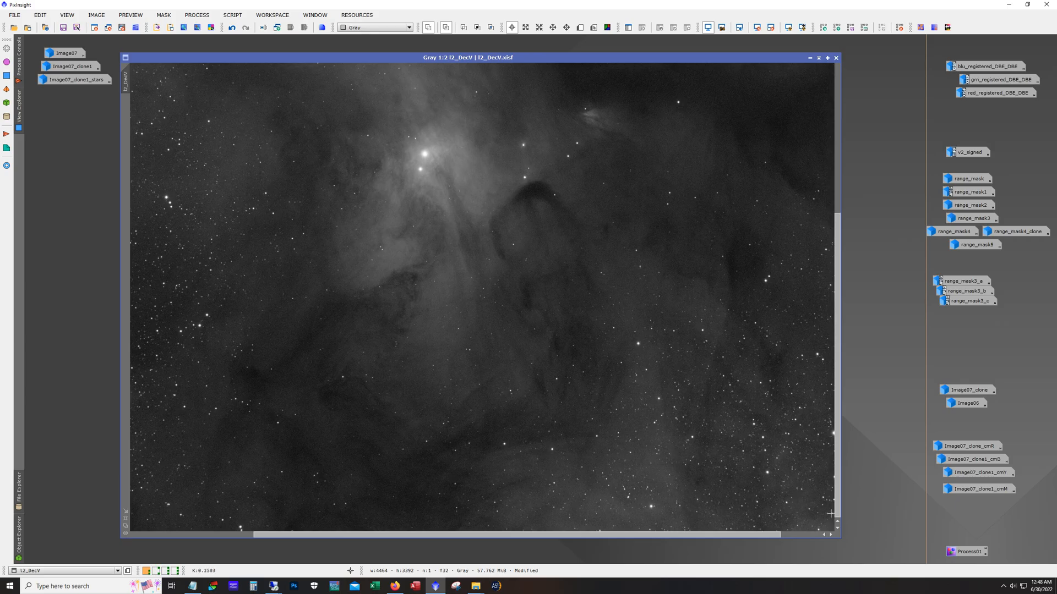
{"action": "left_click_drag", "start_coordinate": [836, 511], "coordinate": [839, 457]}
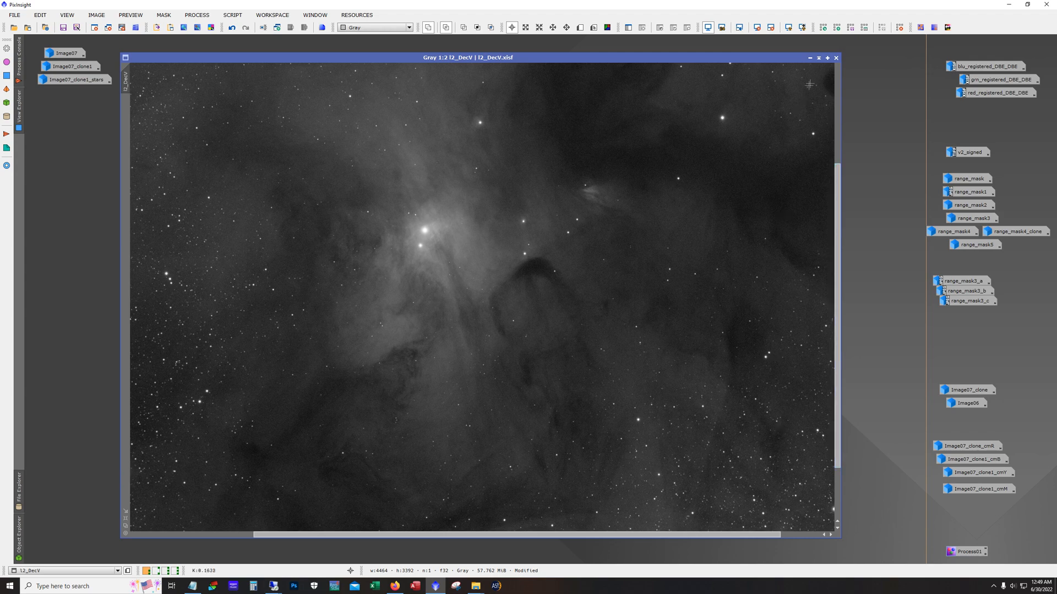
{"action": "left_click", "coordinate": [810, 57]}
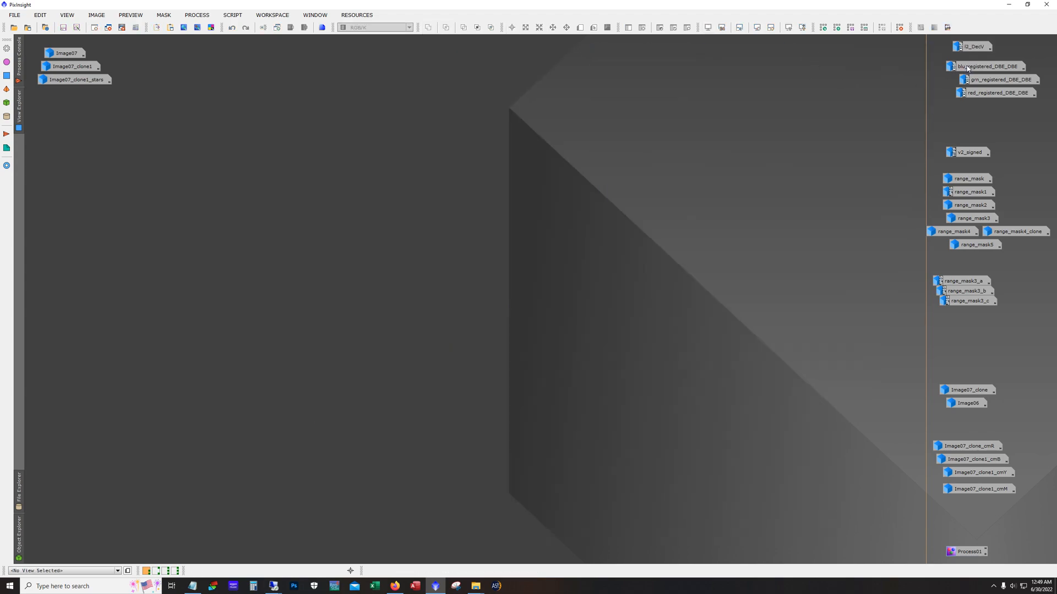
Open the blu, grn and red registered_DBE_DBE images and arrange their windows in a cascade.
{"action": "double_click", "coordinate": [967, 67]}
{"action": "left_click_drag", "start_coordinate": [357, 43], "coordinate": [423, 58]}
{"action": "double_click", "coordinate": [997, 79]}
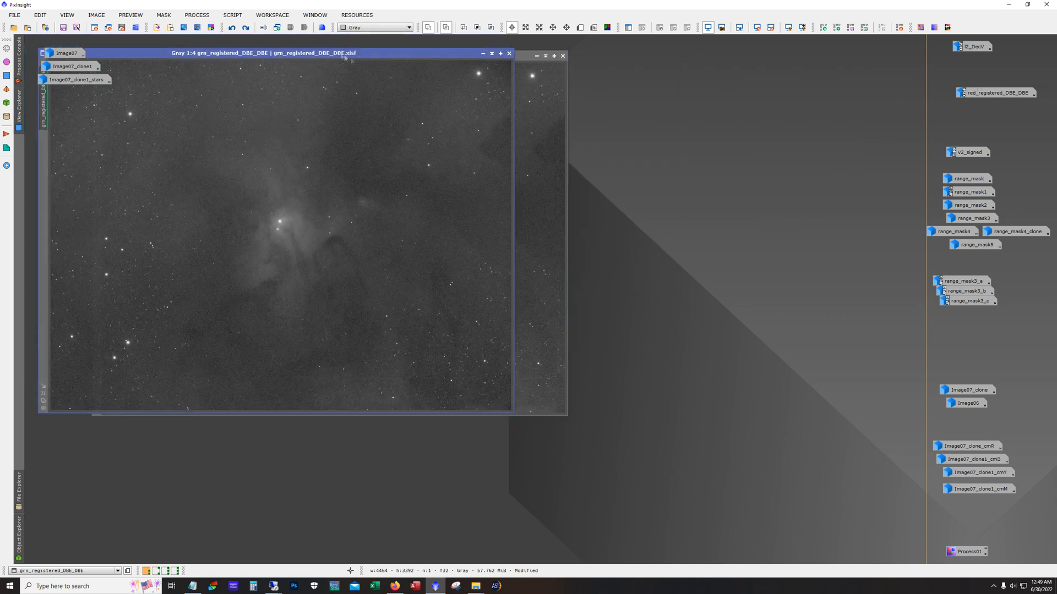
{"action": "left_click_drag", "start_coordinate": [345, 52], "coordinate": [527, 123]}
{"action": "double_click", "coordinate": [962, 99]}
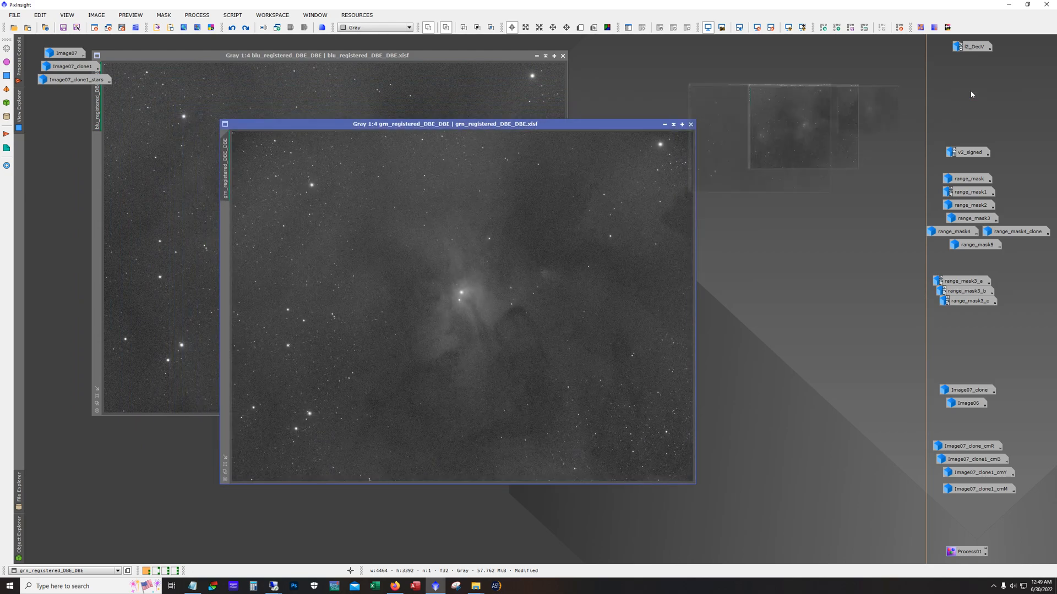
{"action": "left_click_drag", "start_coordinate": [409, 80], "coordinate": [721, 196]}
{"action": "key", "text": "ctrl+y"}
{"action": "key", "text": "ctrl+y"}
{"action": "key", "text": "ctrl+y"}
{"action": "key", "text": "ctrl+y"}
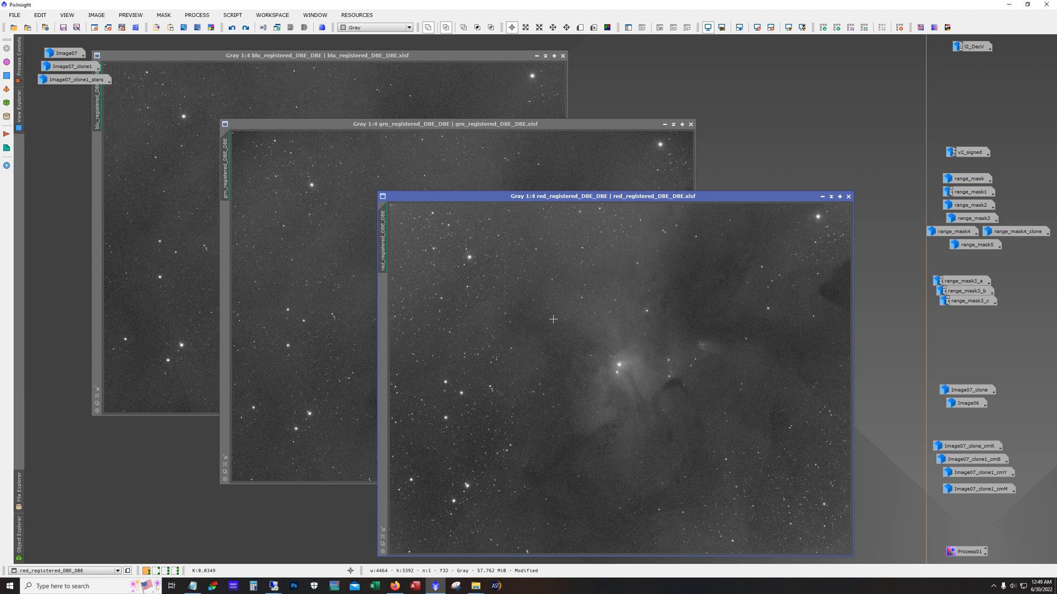
Iconize the grn, blu and red registered_DBE_DBE images to clear the workspace.
{"action": "left_click", "coordinate": [264, 292]}
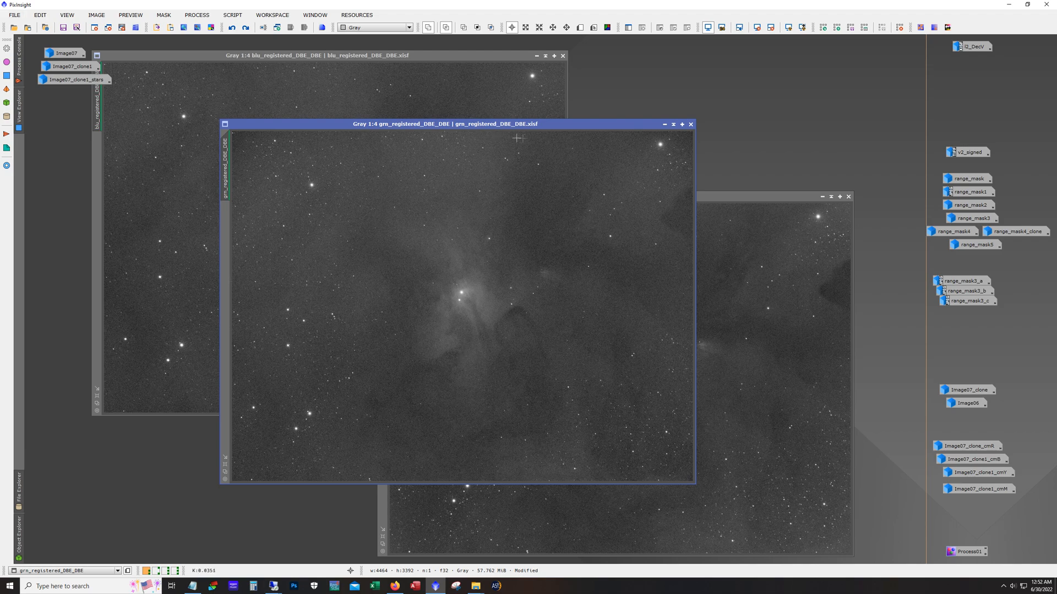
{"action": "left_click", "coordinate": [664, 125]}
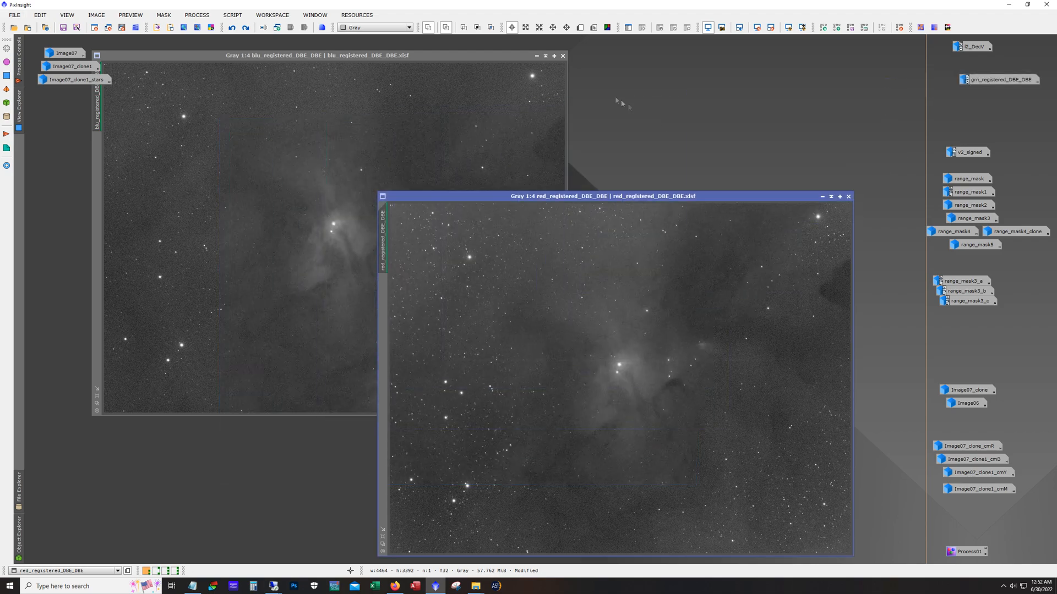
{"action": "left_click", "coordinate": [536, 56]}
{"action": "left_click", "coordinate": [822, 196]}
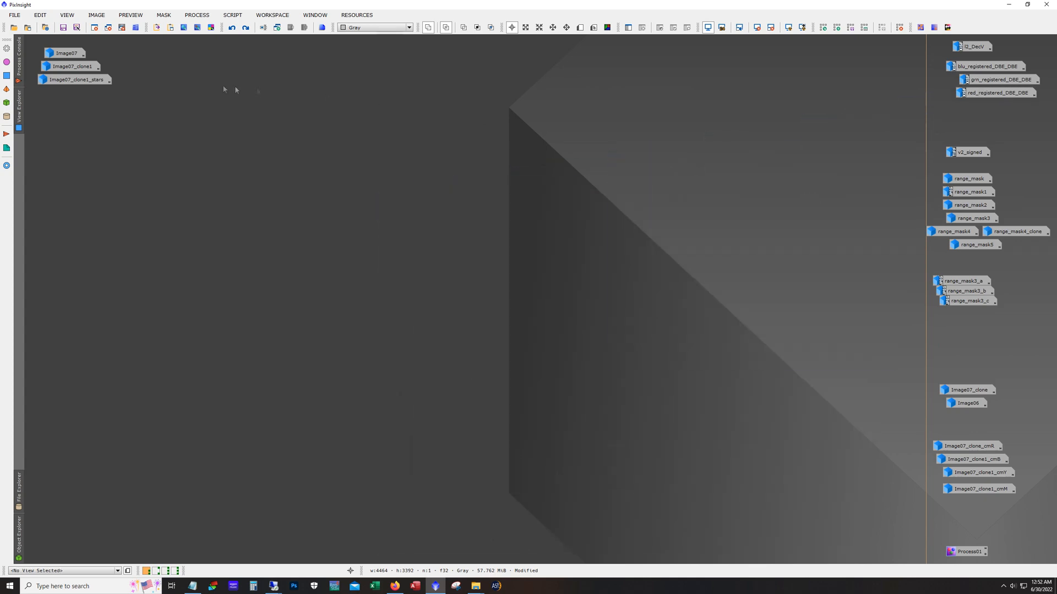
Open the Image07 colour image, apply an automatic screen stretch and move its window clear of the icons.
{"action": "double_click", "coordinate": [66, 54]}
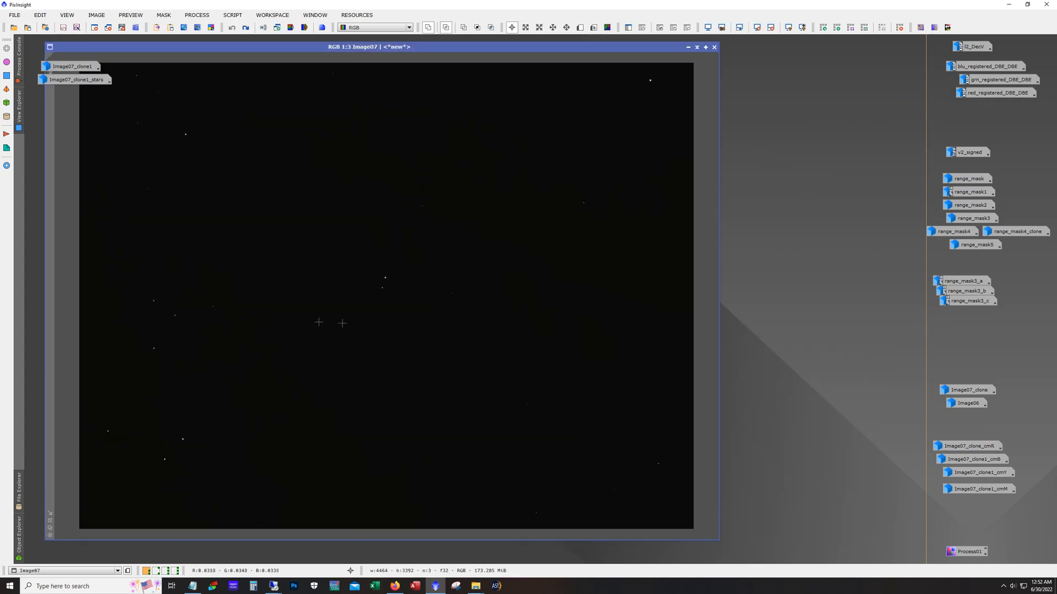
{"action": "key", "text": "ctrl+a"}
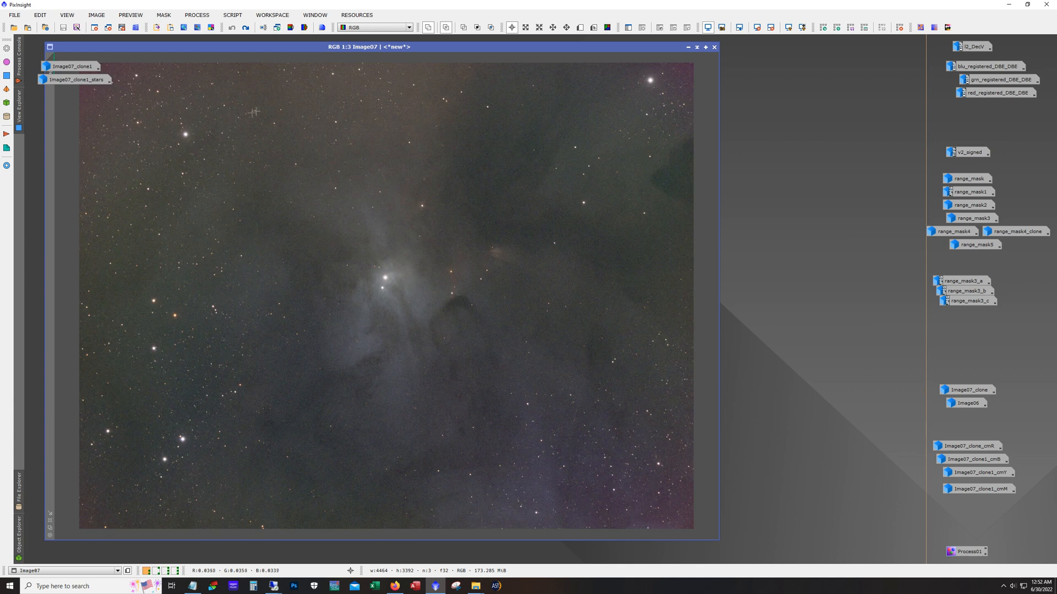
{"action": "left_click_drag", "start_coordinate": [308, 55], "coordinate": [389, 59]}
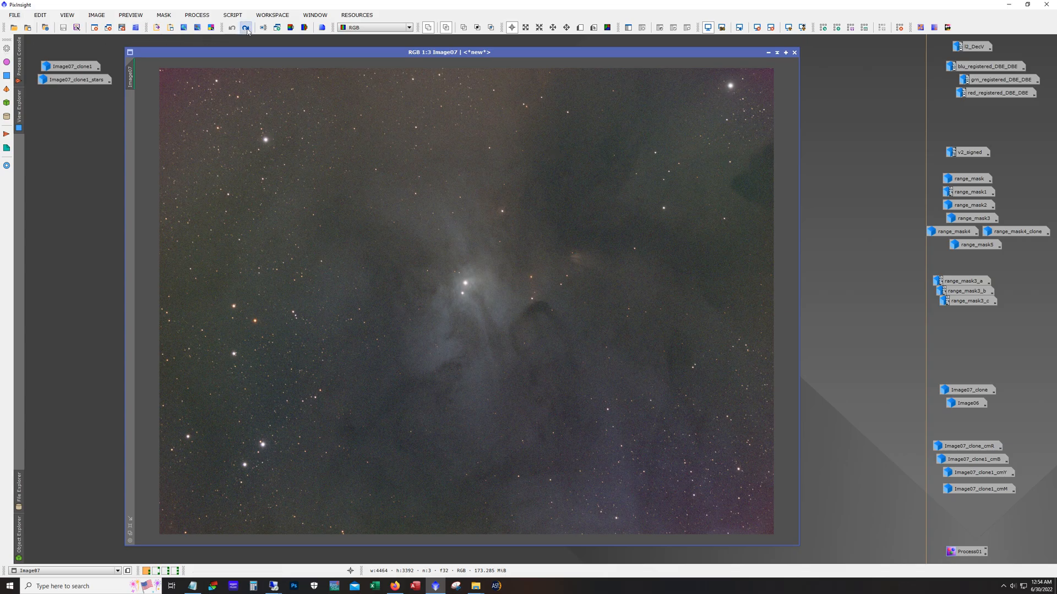
Reset Image07's screen stretch and redo its processing history through the permanent stretch, checking the mask overlay on the way.
{"action": "key", "text": "ctrl+F12"}
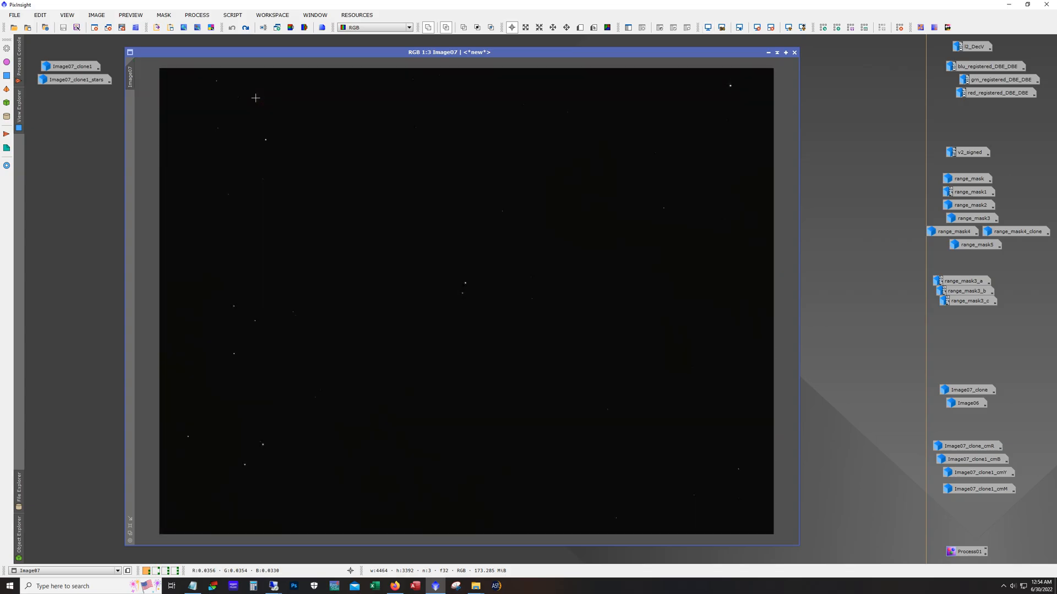
{"action": "left_click", "coordinate": [246, 28]}
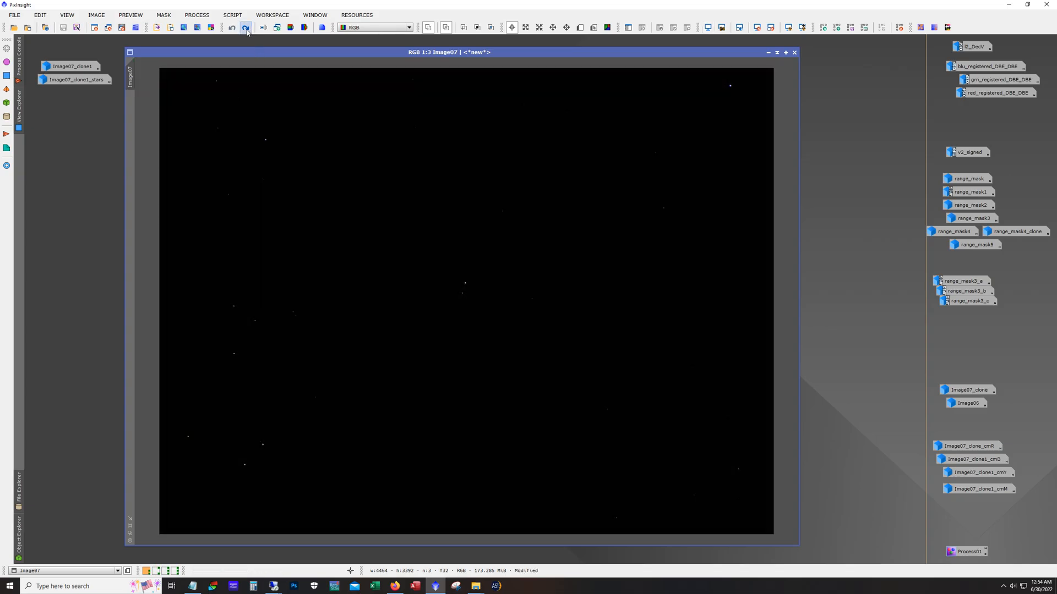
{"action": "left_click", "coordinate": [248, 32]}
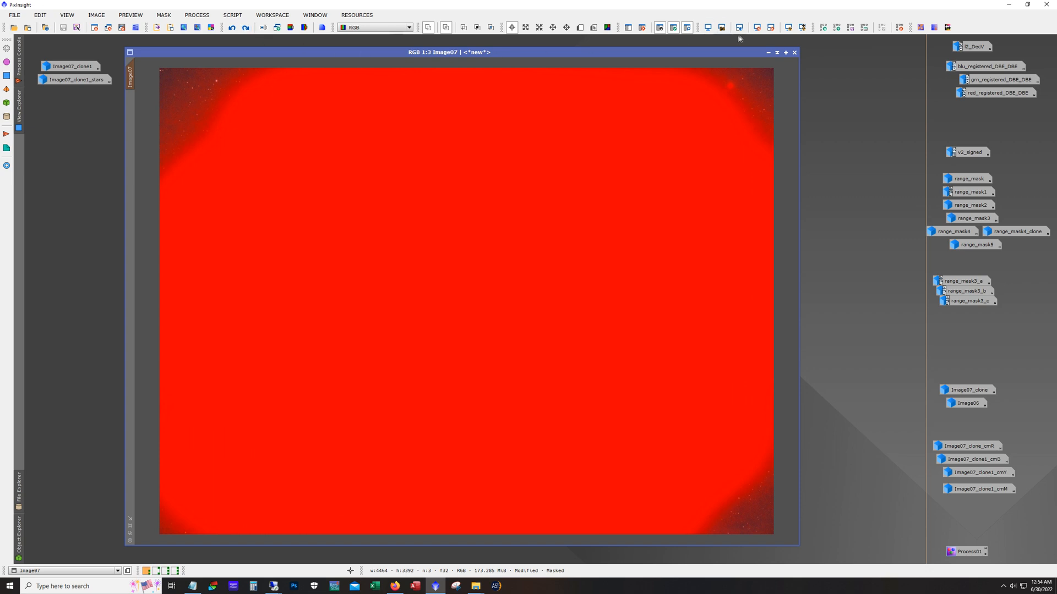
{"action": "left_click", "coordinate": [687, 29]}
{"action": "left_click", "coordinate": [688, 28]}
{"action": "left_click", "coordinate": [687, 29]}
{"action": "left_click", "coordinate": [246, 28]}
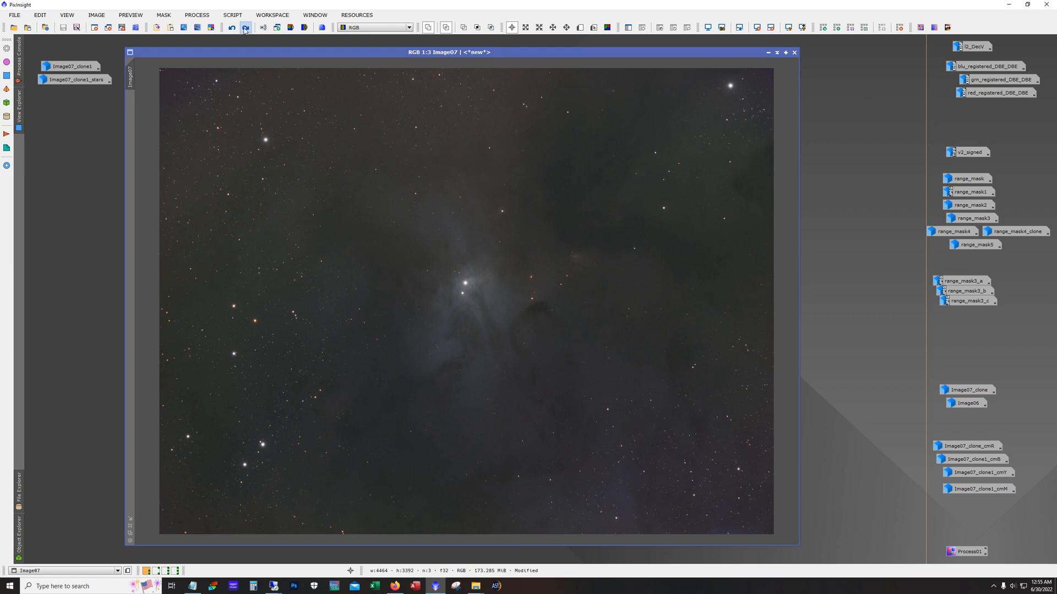
Open the MultiscaleMedianTransform process and disable detail layer 1, keeping layer 2 enabled.
{"action": "left_click", "coordinate": [197, 15]}
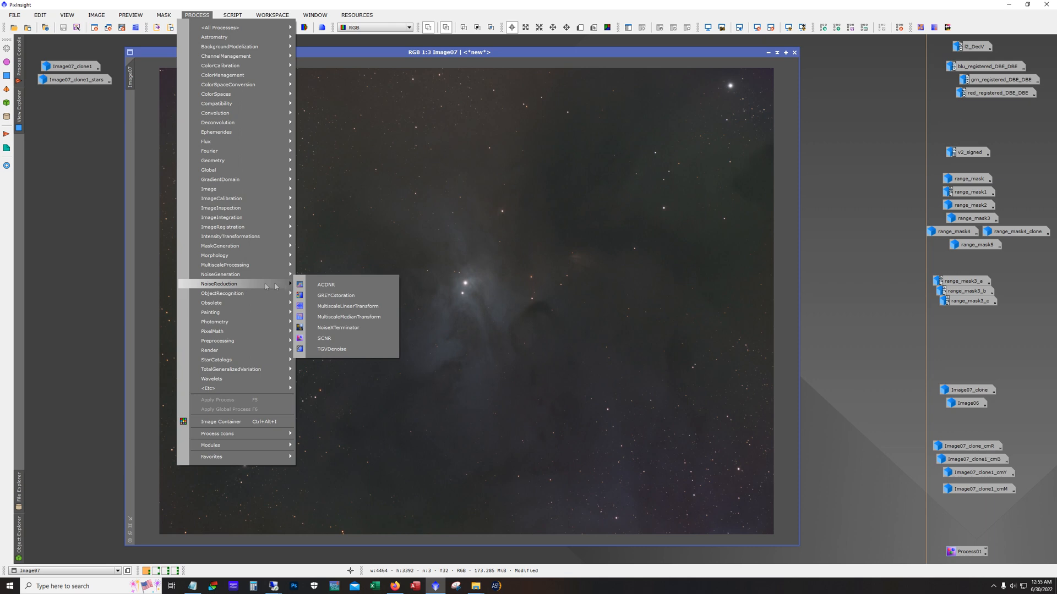
{"action": "left_click", "coordinate": [341, 317]}
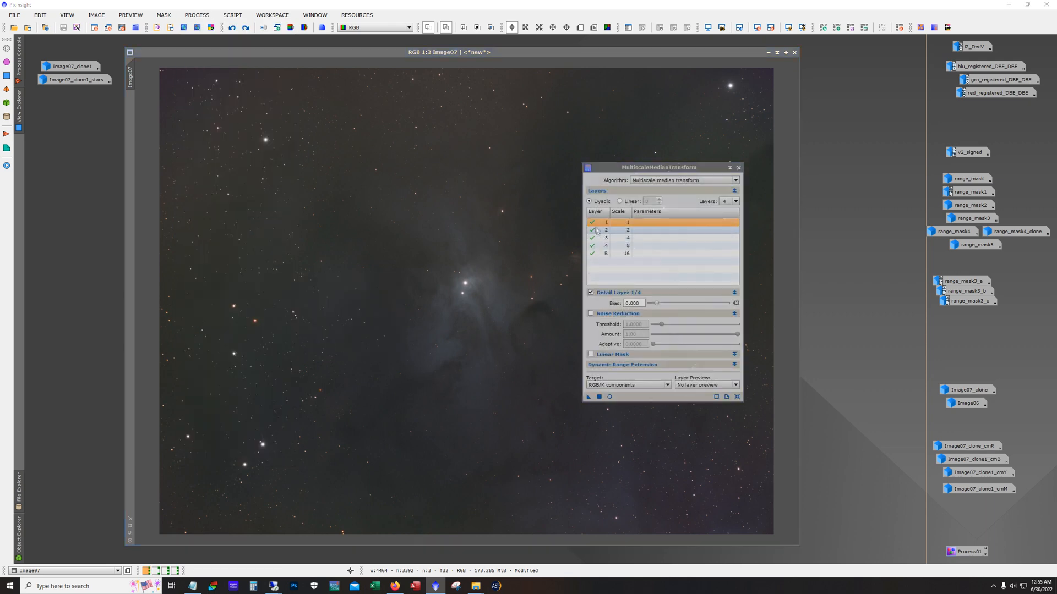
{"action": "left_click", "coordinate": [591, 293]}
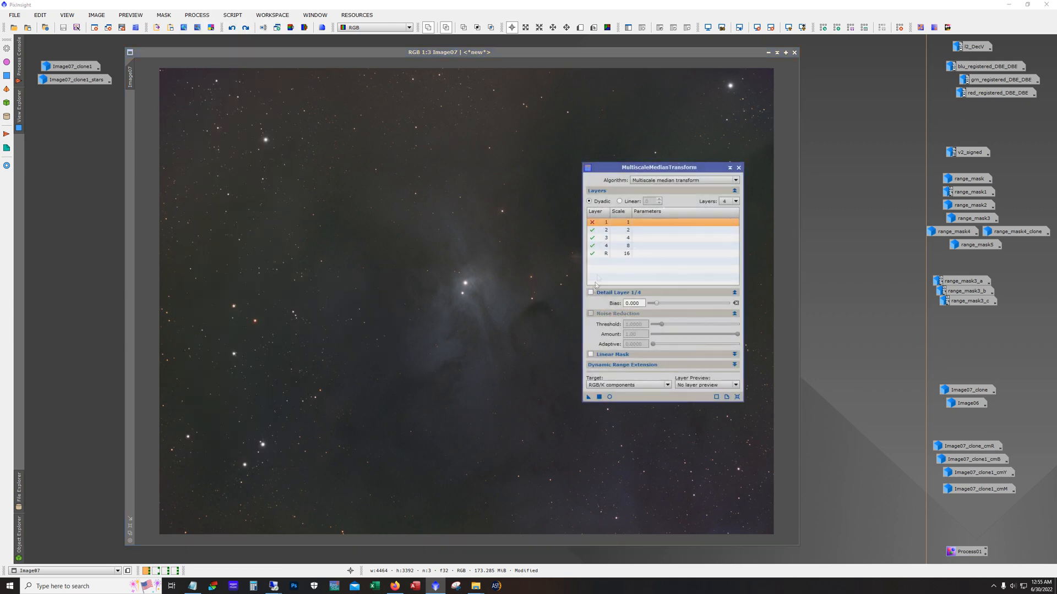
{"action": "left_click", "coordinate": [602, 231]}
{"action": "left_click", "coordinate": [594, 292]}
{"action": "left_click", "coordinate": [592, 292]}
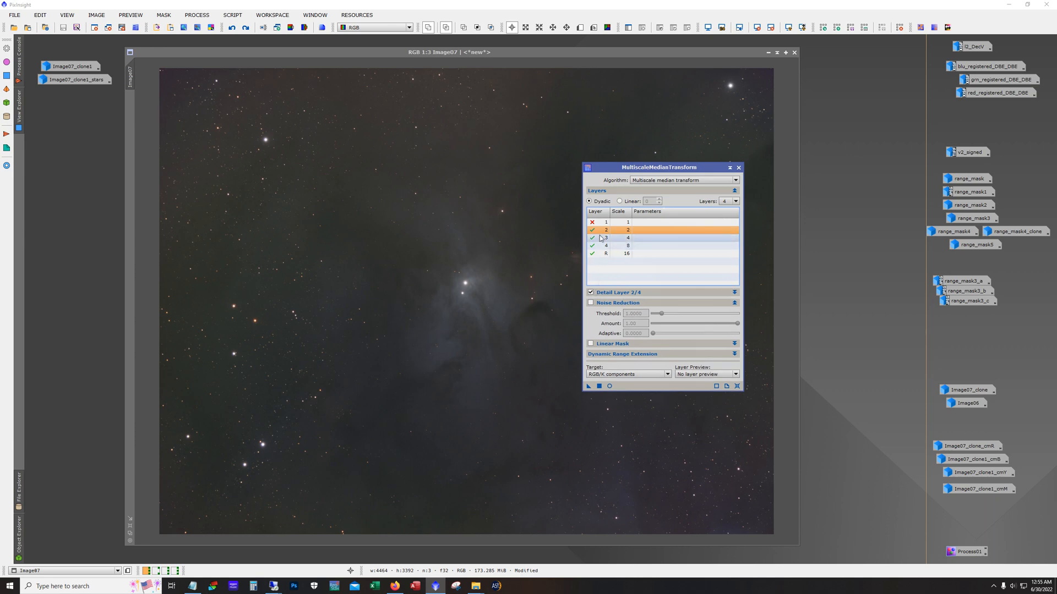
Disable detail layers 2, 3 and 4 in MultiscaleMedianTransform and close the process without applying it.
{"action": "left_click", "coordinate": [596, 238]}
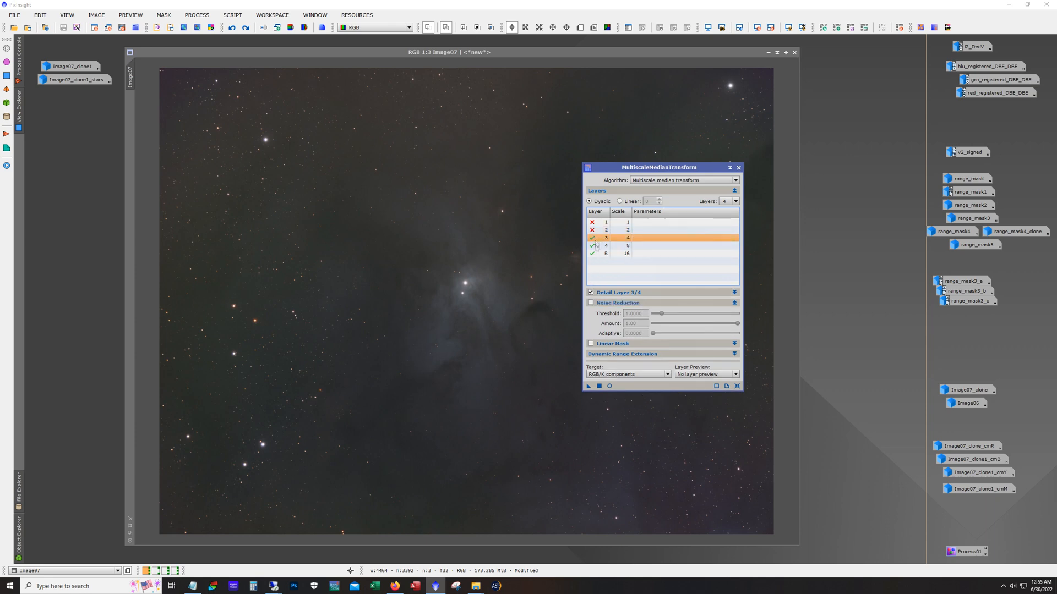
{"action": "left_click", "coordinate": [591, 292]}
{"action": "left_click", "coordinate": [600, 246]}
{"action": "left_click", "coordinate": [591, 292]}
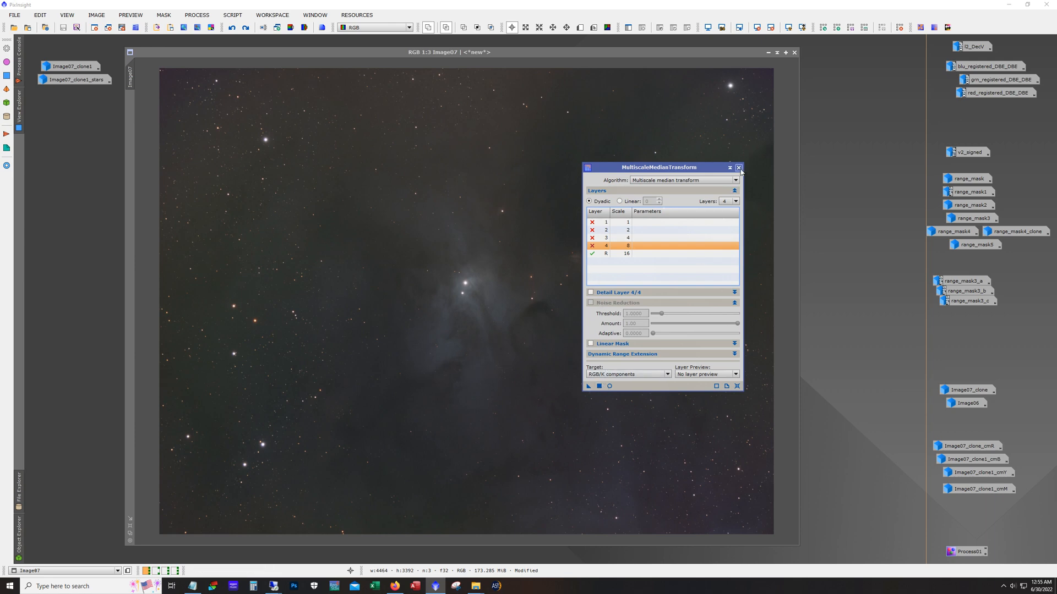
{"action": "left_click", "coordinate": [739, 168]}
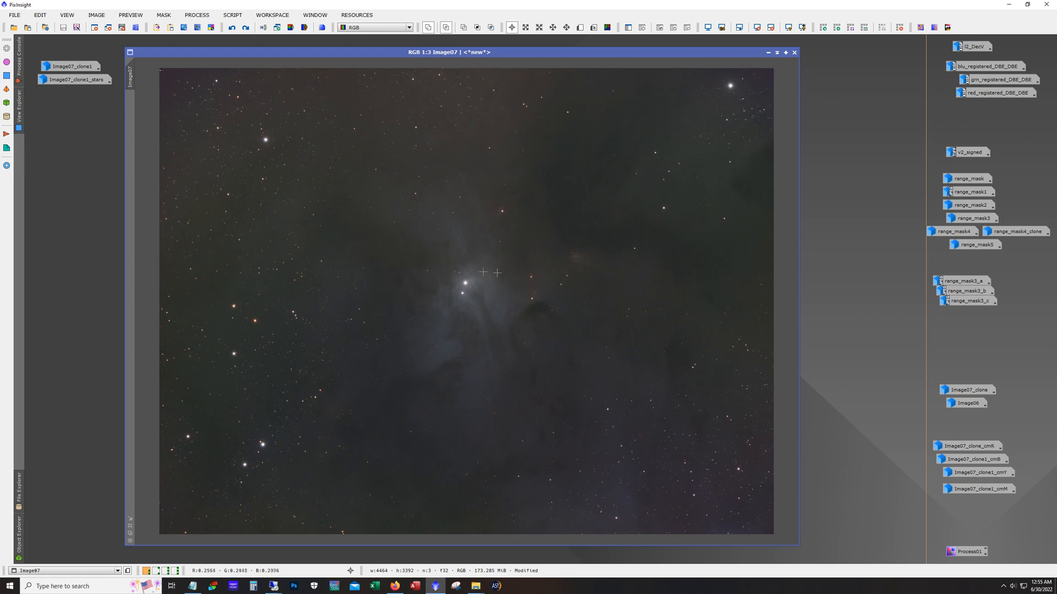
Inspect the smoothness of Image07's nebula core and right-hand background at 2:1, and redo its next history state.
{"action": "scroll", "coordinate": [497, 273], "scroll_direction": "up", "scroll_amount": 3}
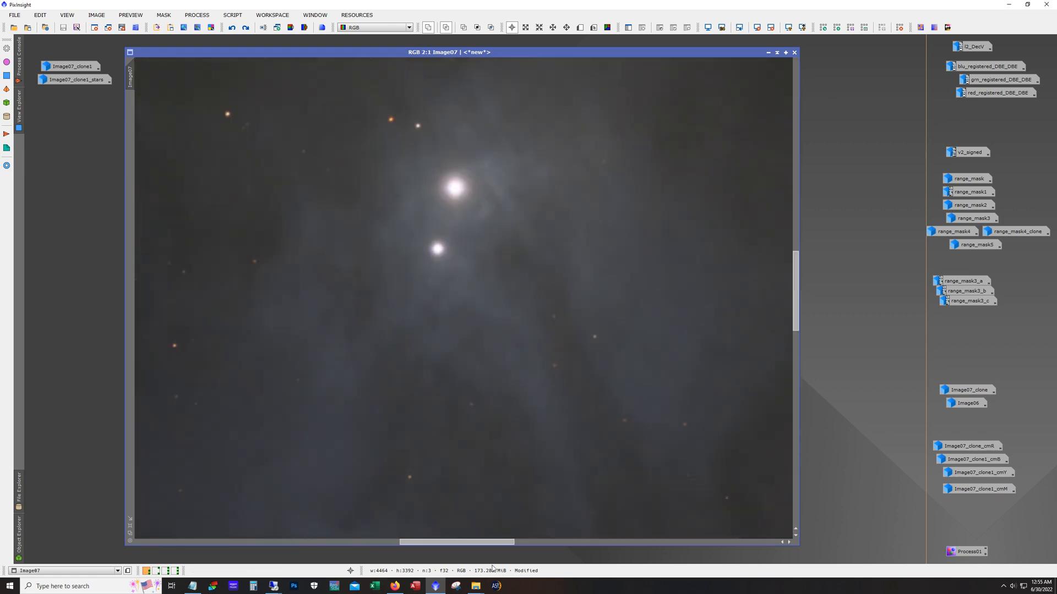
{"action": "left_click_drag", "start_coordinate": [482, 546], "coordinate": [768, 552]}
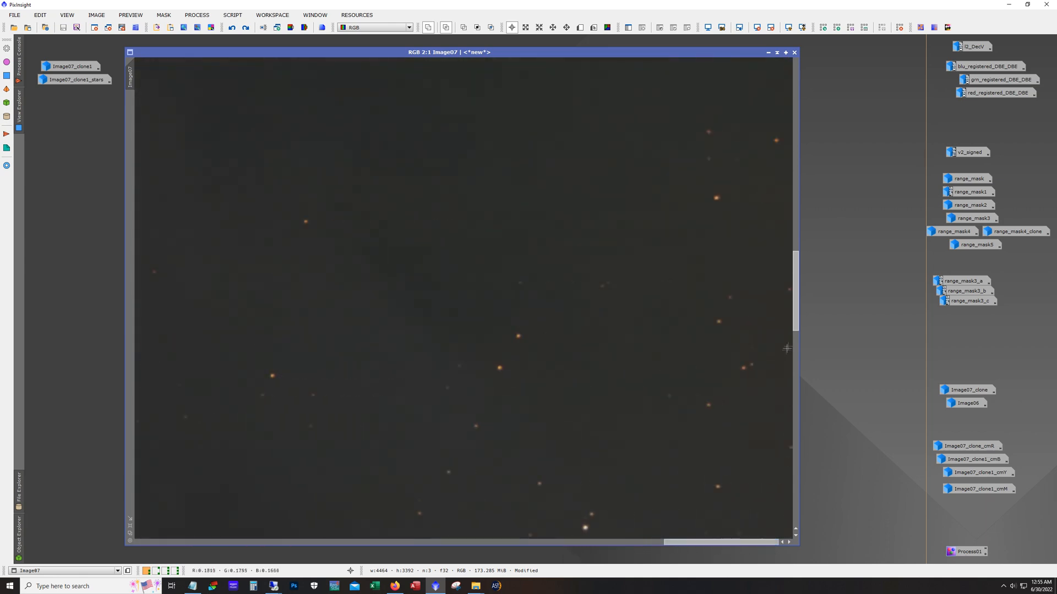
{"action": "left_click_drag", "start_coordinate": [794, 329], "coordinate": [788, 306]}
{"action": "scroll", "coordinate": [509, 385], "scroll_direction": "down", "scroll_amount": 4}
{"action": "scroll", "coordinate": [477, 382], "scroll_direction": "up", "scroll_amount": 1}
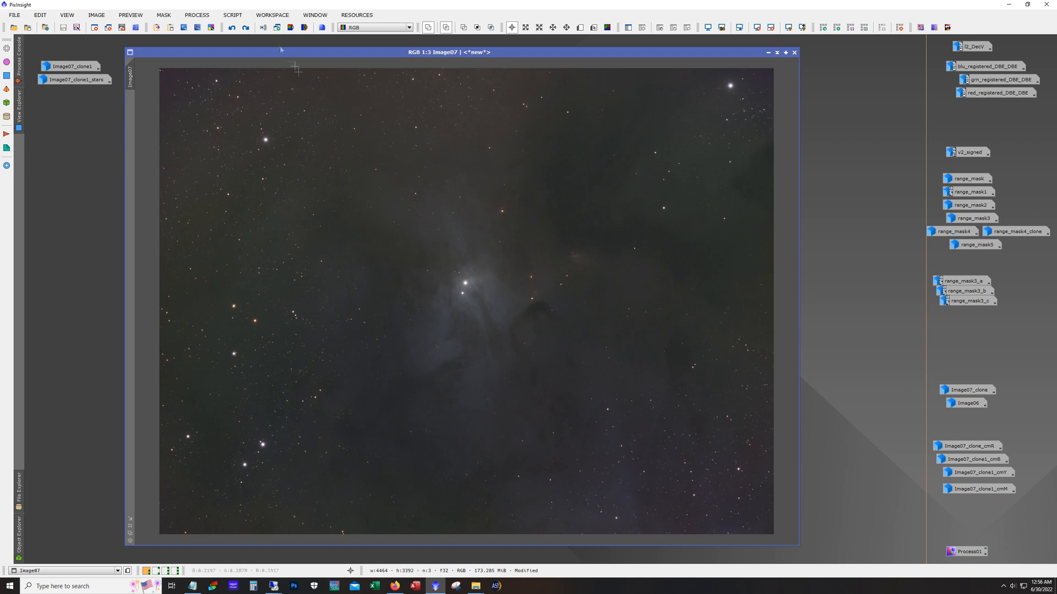
{"action": "left_click", "coordinate": [249, 28]}
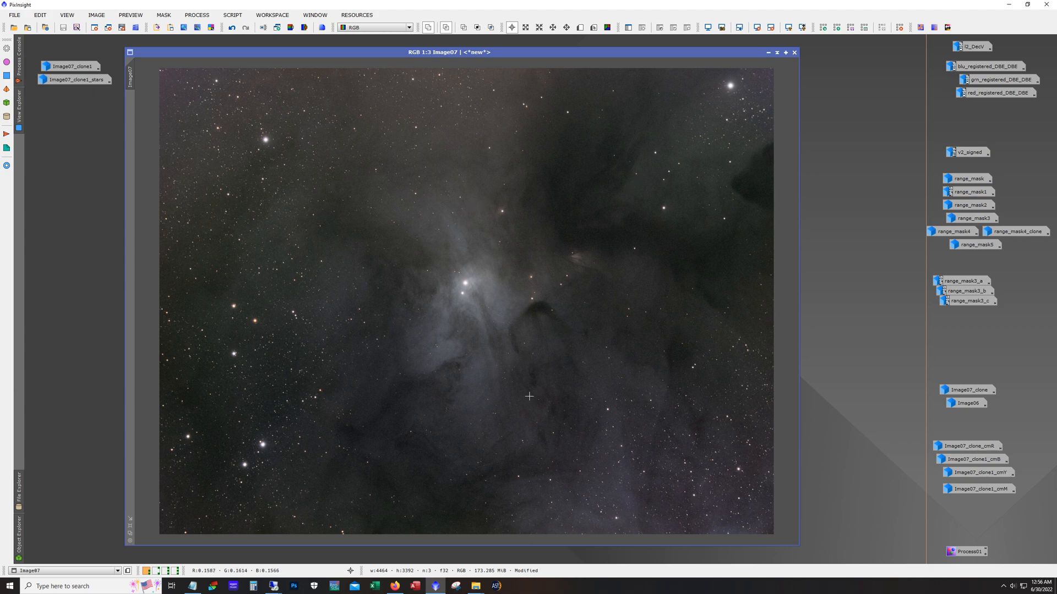
Iconize Image07 and open the Image07_clone1 image in its place.
{"action": "key", "text": "alt"}
{"action": "left_click", "coordinate": [768, 52]}
{"action": "double_click", "coordinate": [71, 66]}
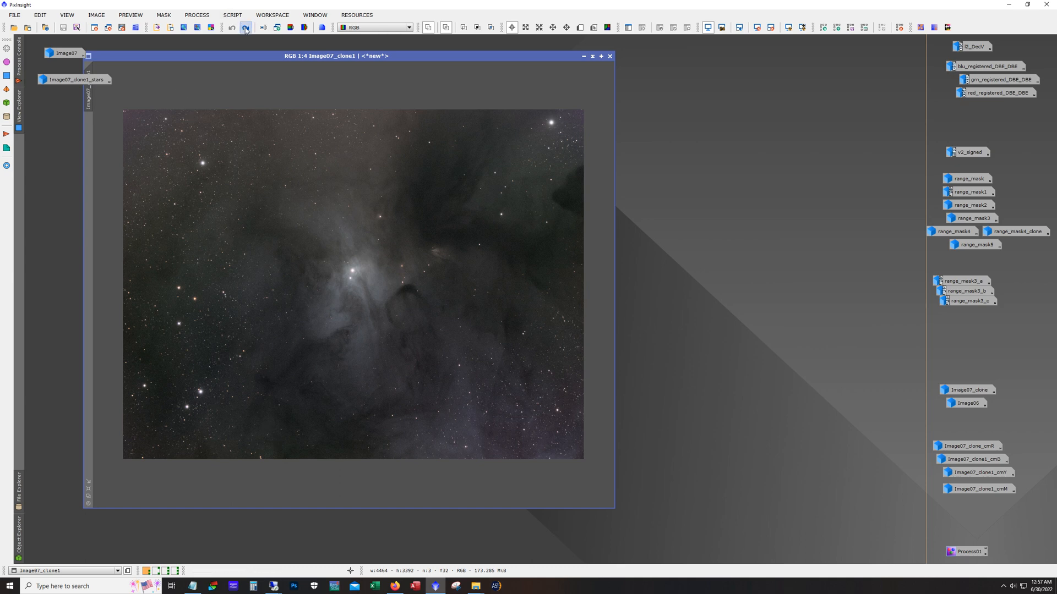
Redo the star removal on Image07_clone1 and inspect the starless core, left side and lower area up close.
{"action": "left_click", "coordinate": [246, 29]}
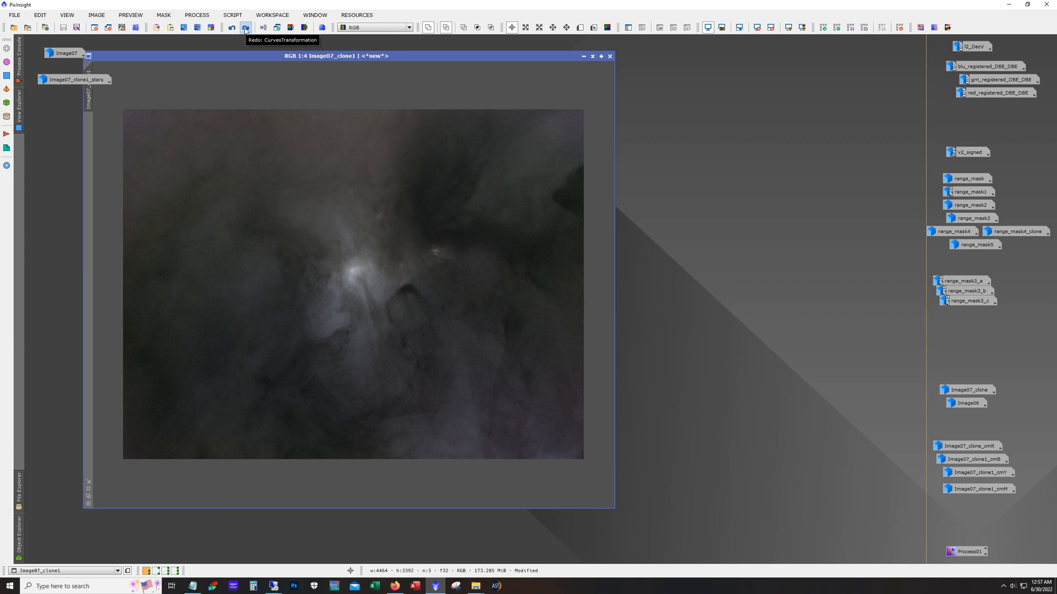
{"action": "scroll", "coordinate": [337, 291], "scroll_direction": "up", "scroll_amount": 3}
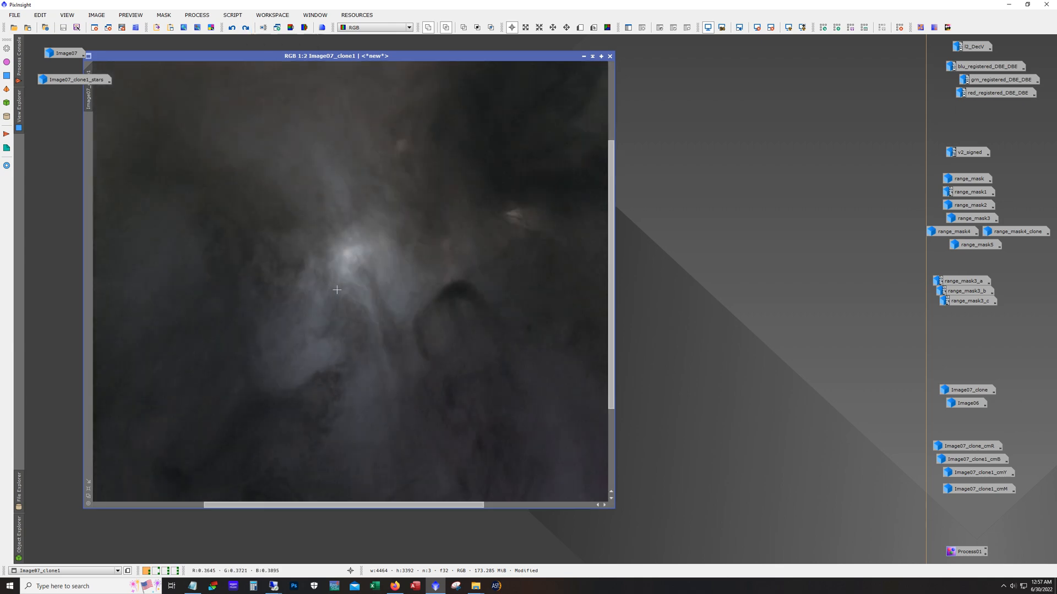
{"action": "left_click_drag", "start_coordinate": [358, 504], "coordinate": [144, 503]}
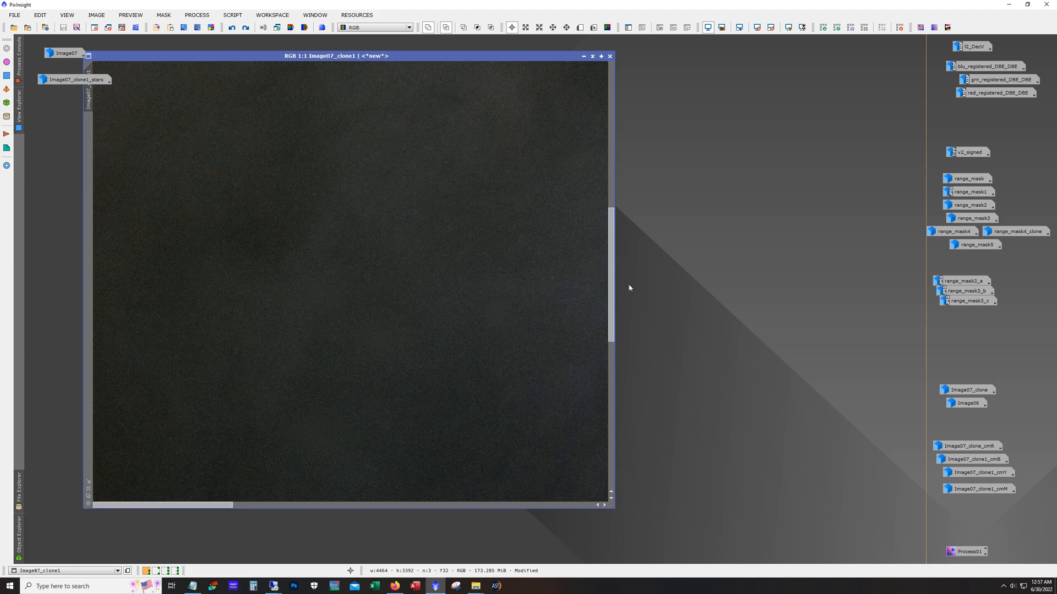
{"action": "left_click_drag", "start_coordinate": [611, 291], "coordinate": [611, 359]}
{"action": "left_click_drag", "start_coordinate": [163, 505], "coordinate": [423, 510]}
{"action": "scroll", "coordinate": [376, 426], "scroll_direction": "down", "scroll_amount": 2}
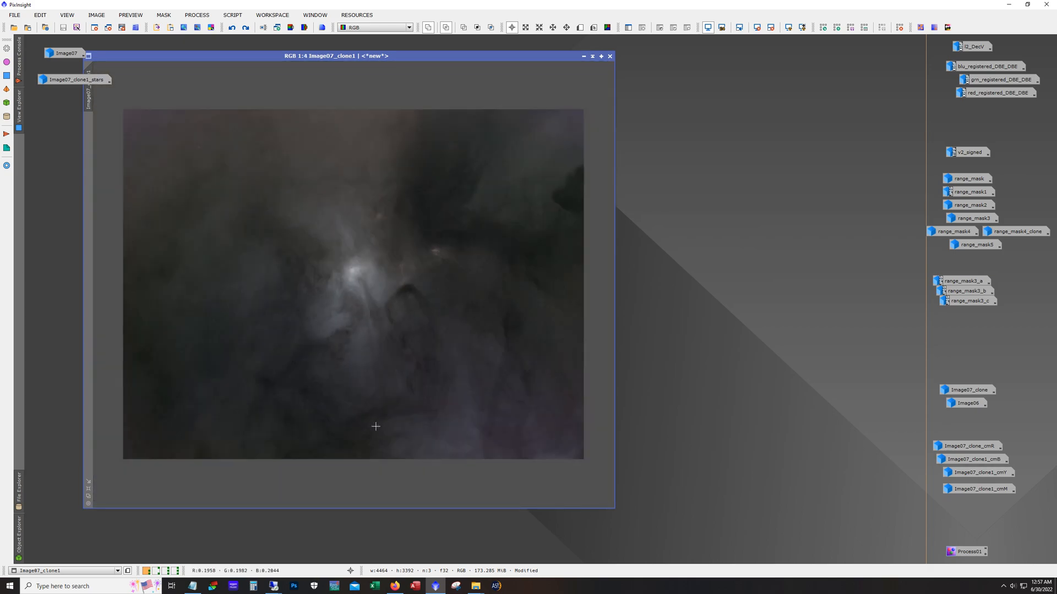
{"action": "scroll", "coordinate": [375, 426], "scroll_direction": "down", "scroll_amount": 1}
Redo Image07_clone1's history through the masked corner edit and the inversion to the positive image, comparing the masked state once with its predecessor.
{"action": "left_click", "coordinate": [246, 27]}
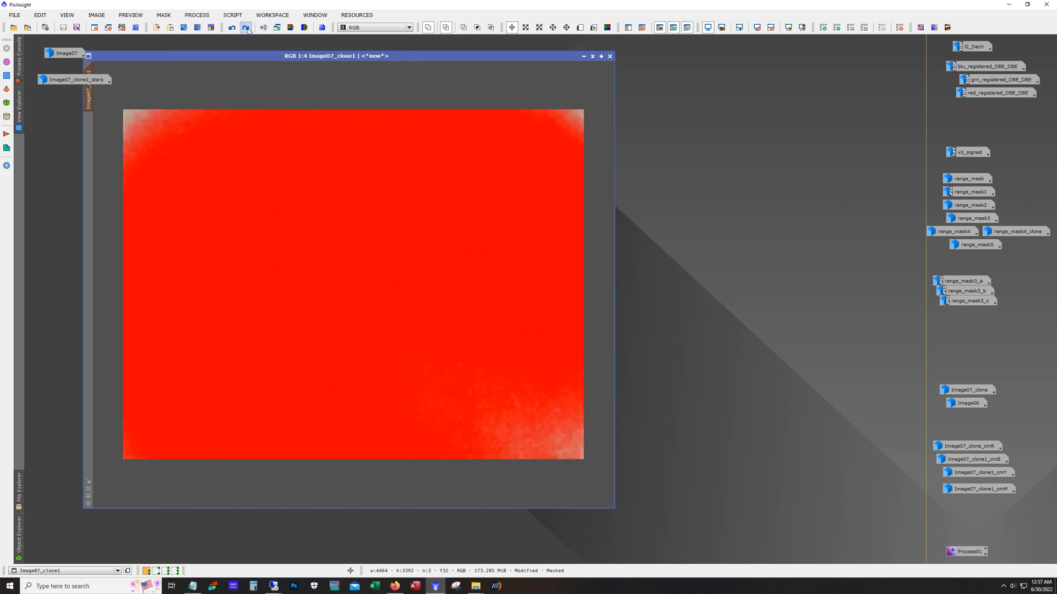
{"action": "left_click", "coordinate": [232, 28]}
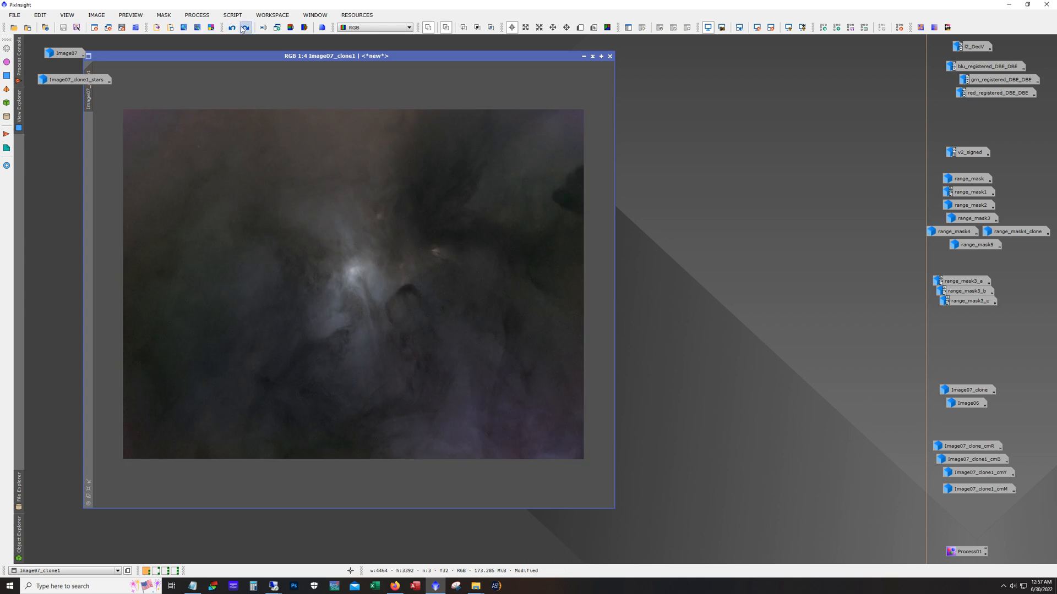
{"action": "left_click", "coordinate": [245, 27]}
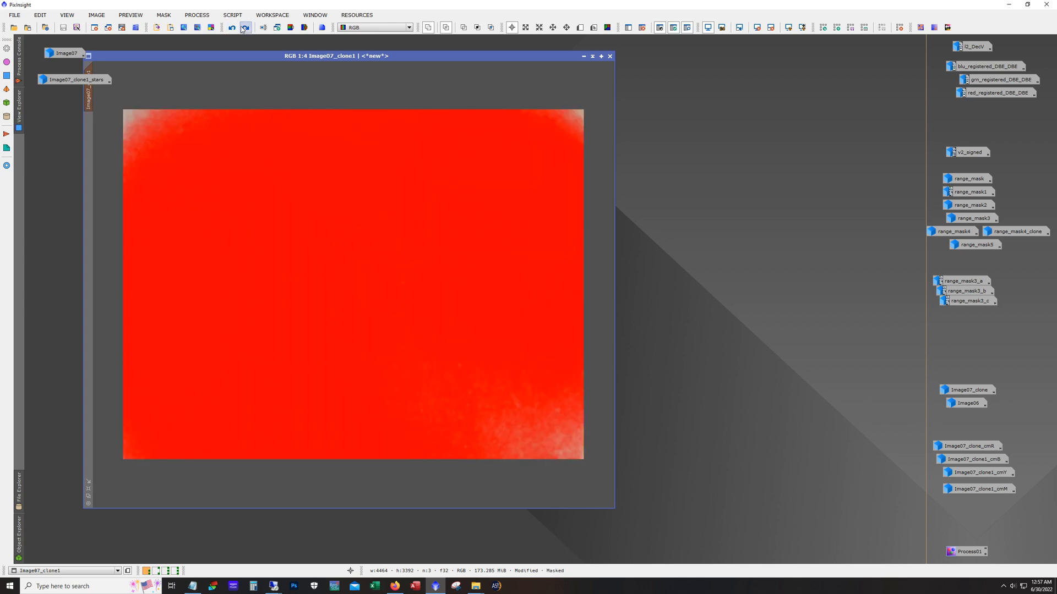
{"action": "left_click", "coordinate": [245, 28]}
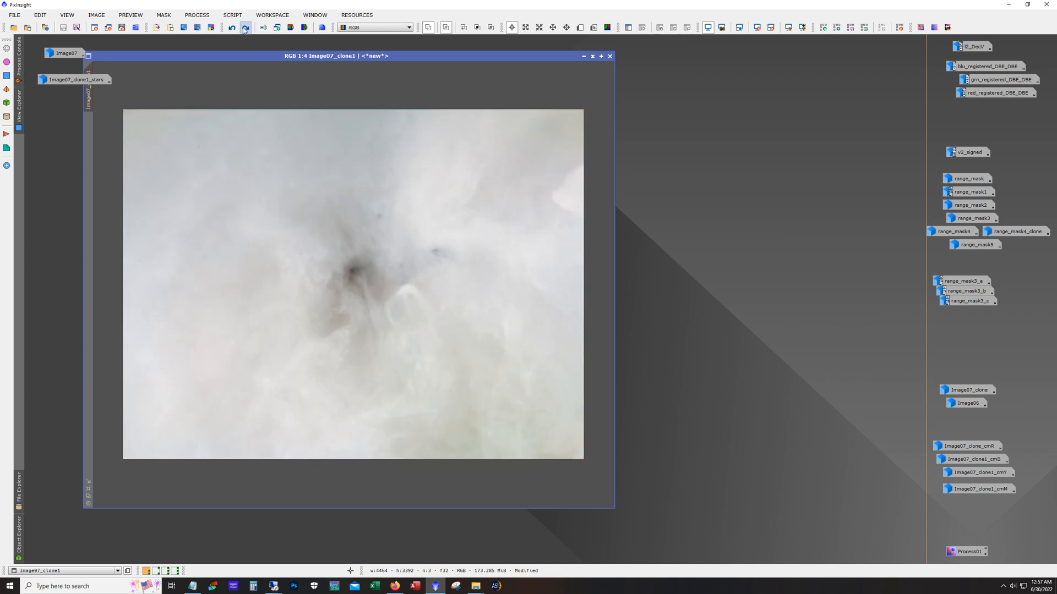
{"action": "left_click", "coordinate": [245, 28]}
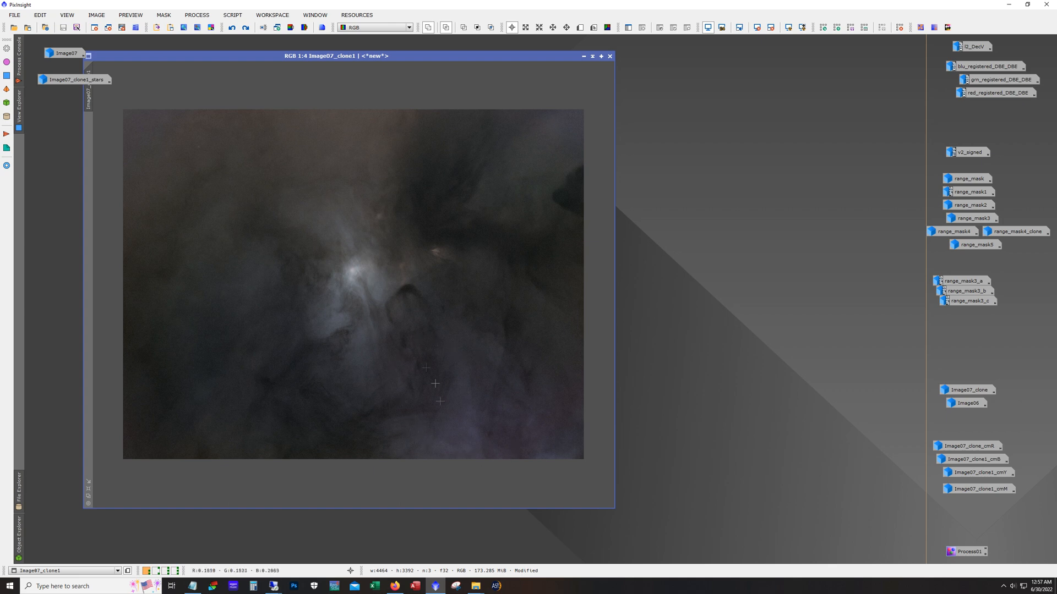
Redo the edits from the mask protecting the bright core through the successive colour adjustments of the nebula.
{"action": "left_click", "coordinate": [246, 28]}
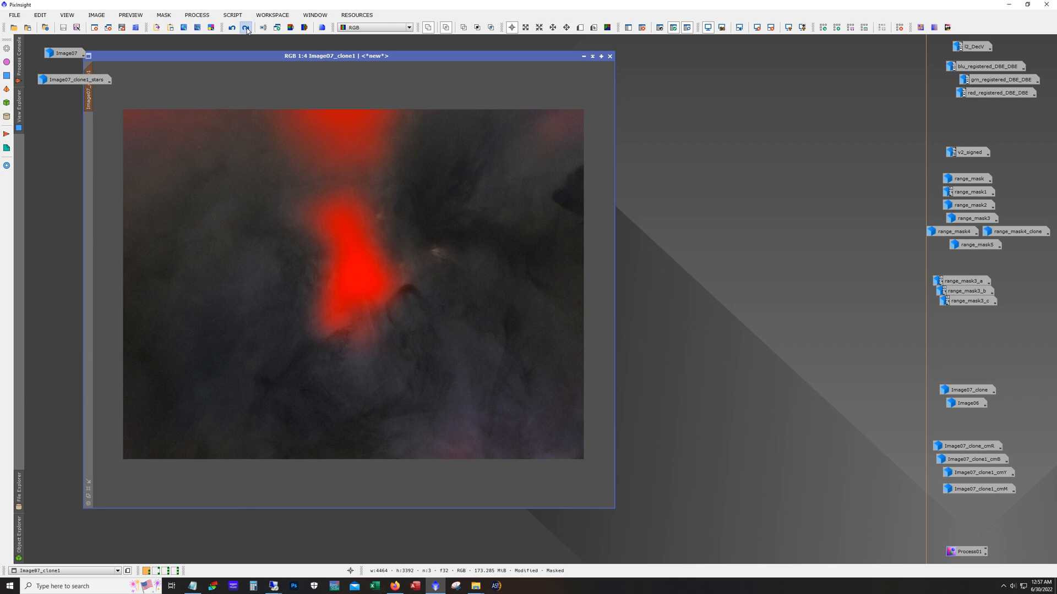
{"action": "left_click", "coordinate": [246, 28]}
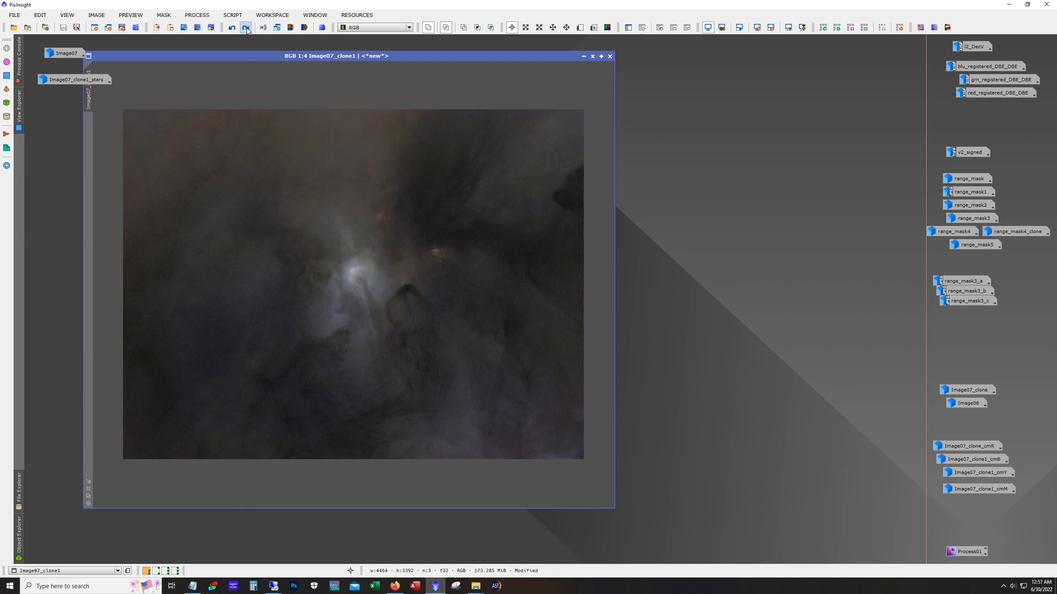
{"action": "left_click", "coordinate": [245, 28]}
{"action": "left_click", "coordinate": [245, 28]}
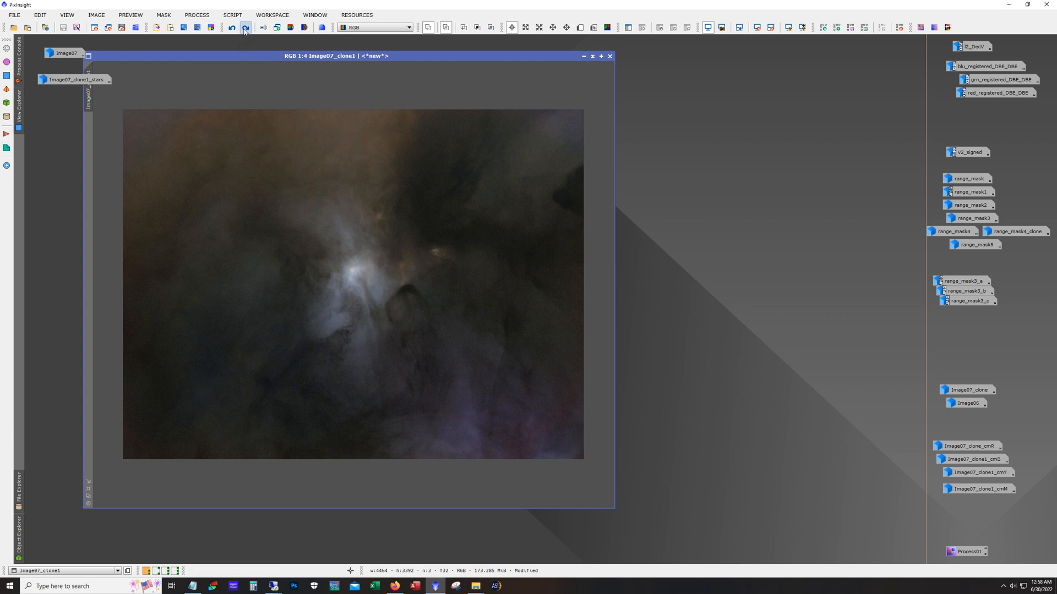
{"action": "left_click", "coordinate": [245, 28]}
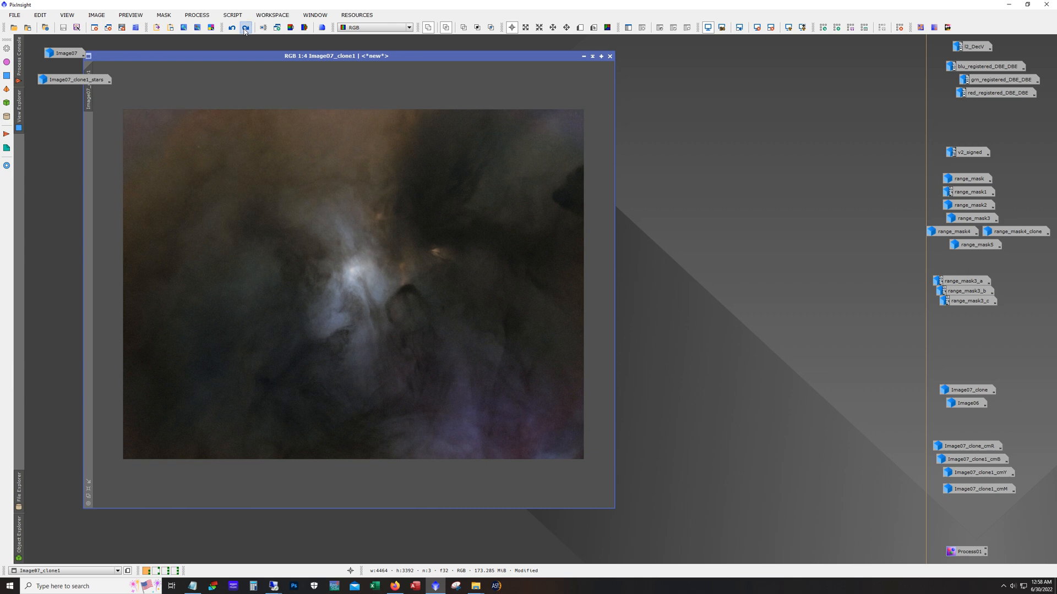
Redo the masked inversion of the upper-right corner, compare it with the previous state, and advance to the lower-right nebula mask.
{"action": "left_click", "coordinate": [245, 28]}
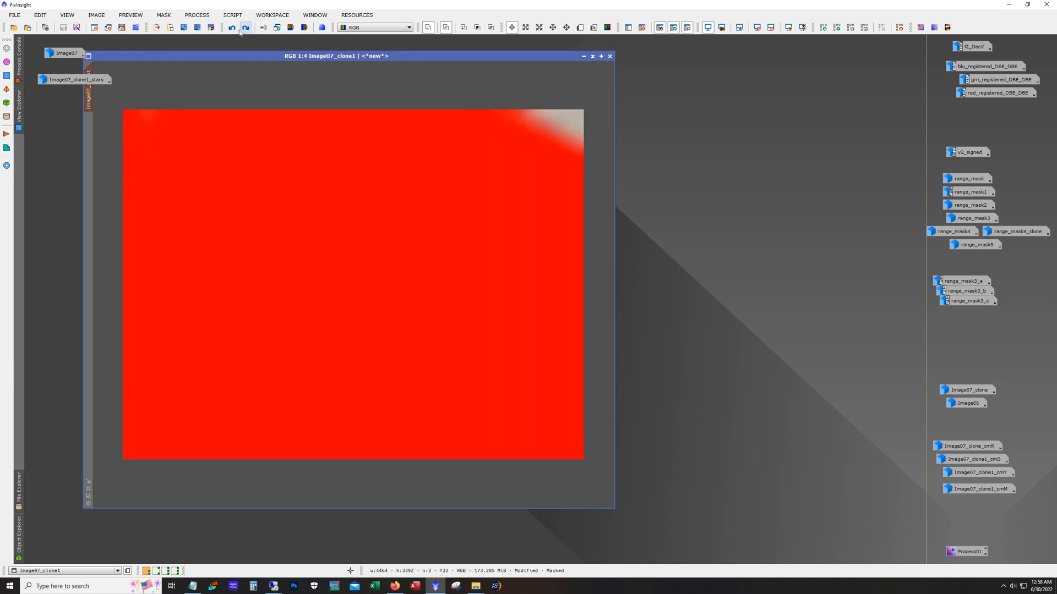
{"action": "left_click", "coordinate": [231, 28]}
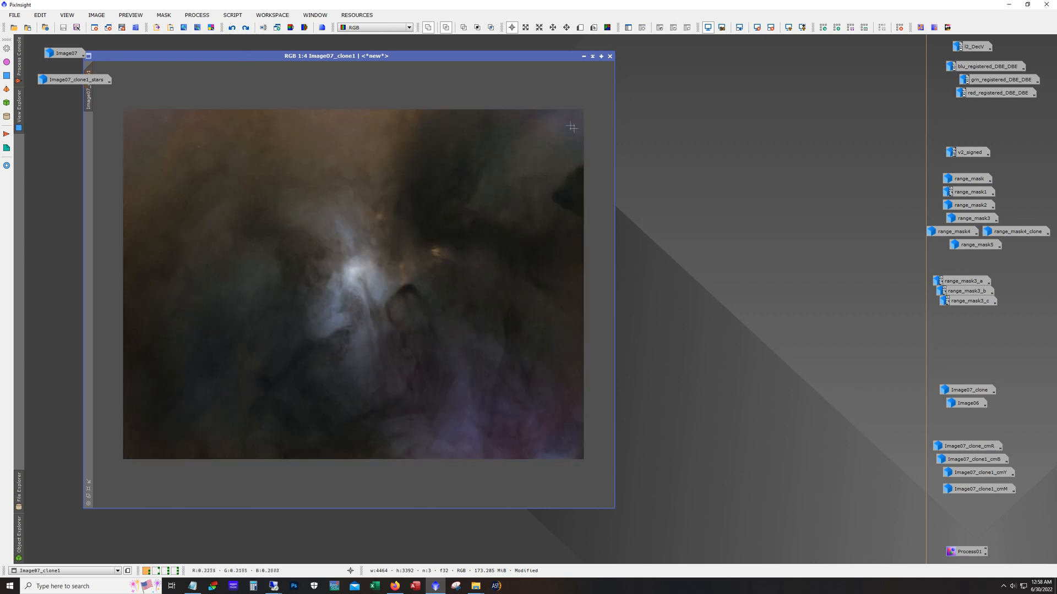
{"action": "left_click", "coordinate": [245, 28]}
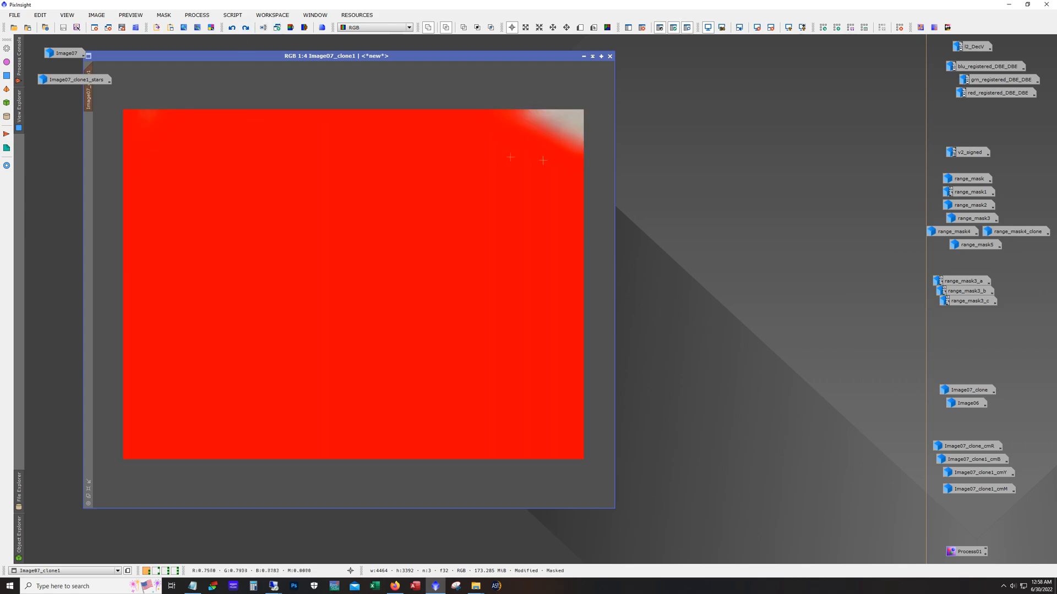
{"action": "left_click", "coordinate": [246, 28]}
{"action": "left_click", "coordinate": [246, 28]}
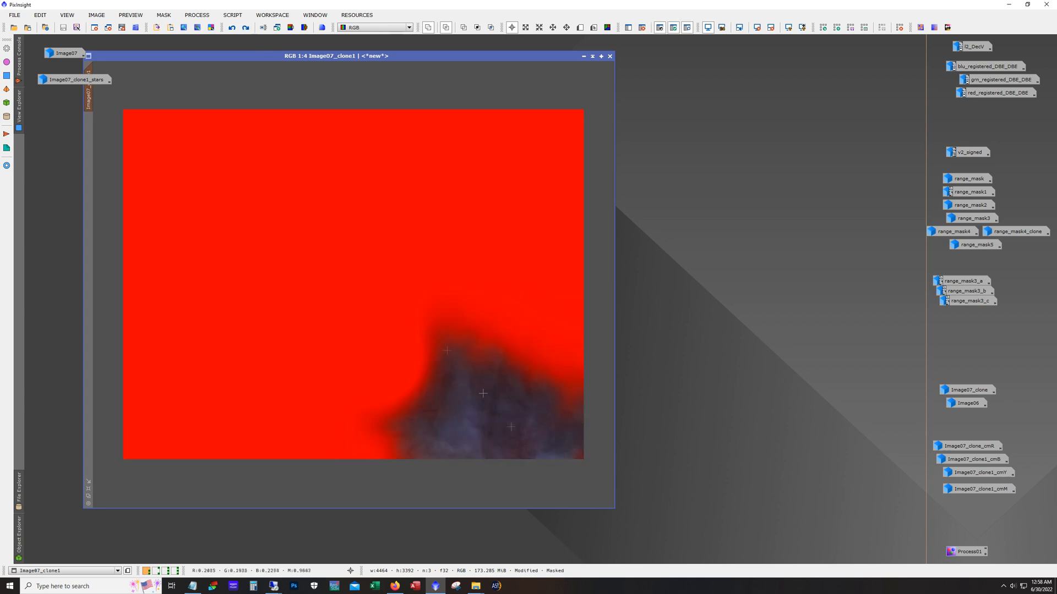
Redo the masked edits of the bright nebula core and the upper-left brown dust through to the unmasked image.
{"action": "left_click", "coordinate": [246, 28]}
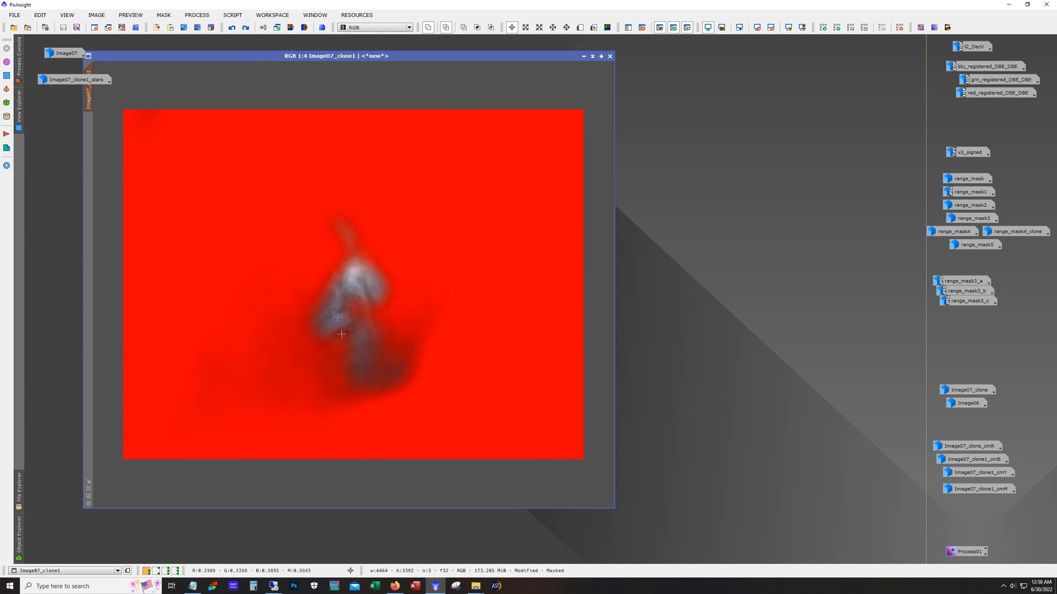
{"action": "left_click", "coordinate": [246, 28]}
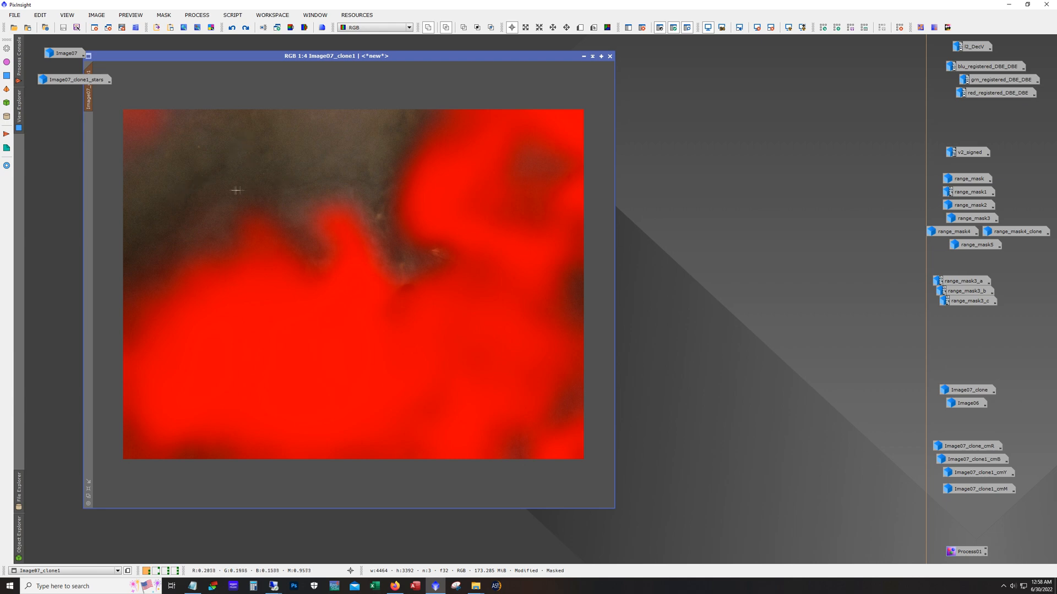
{"action": "left_click", "coordinate": [245, 28]}
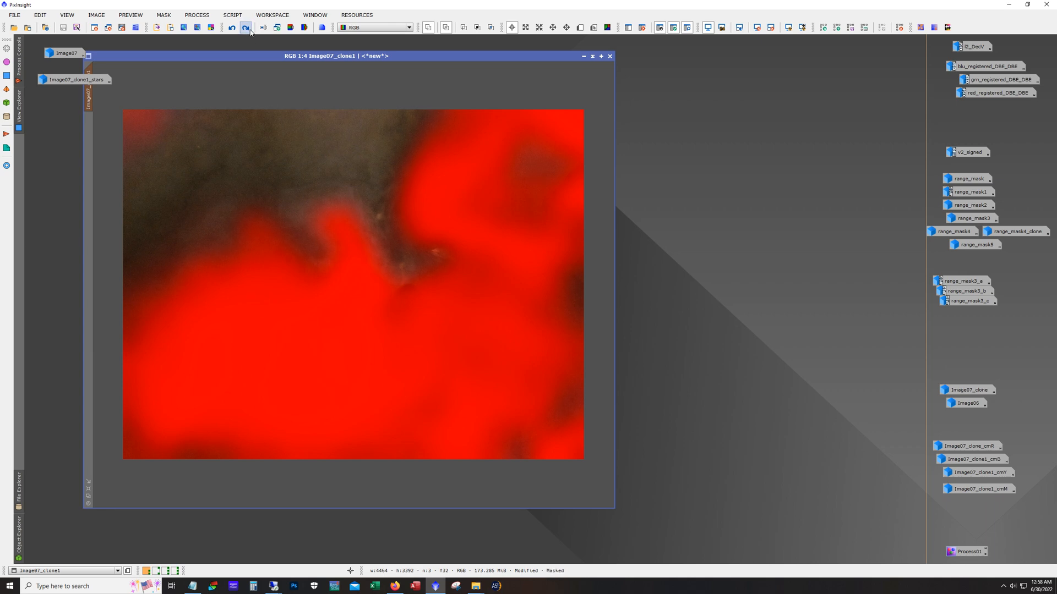
{"action": "left_click", "coordinate": [251, 32]}
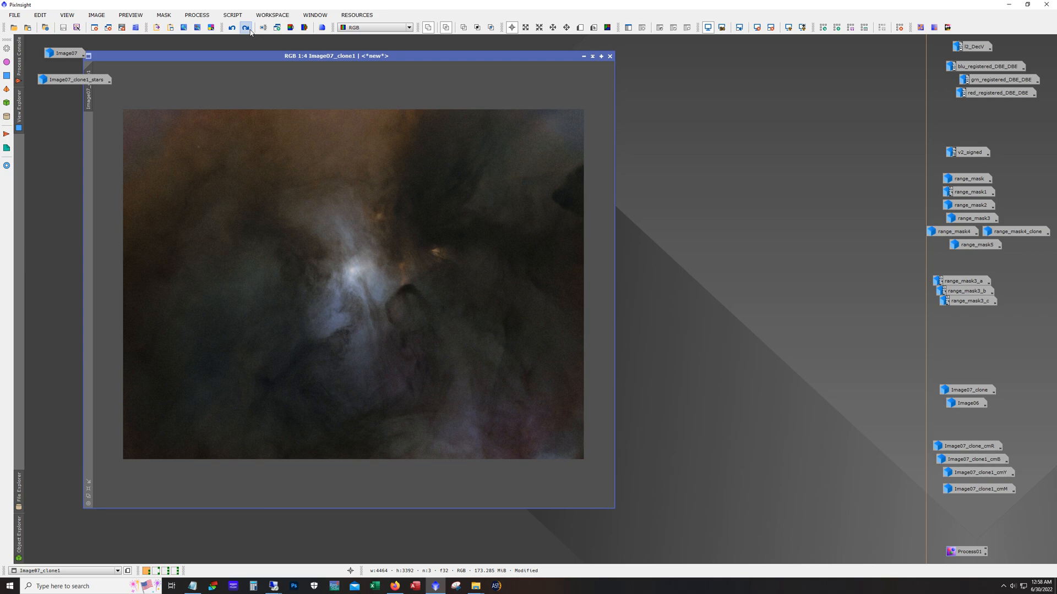
Redo the masked inversion of the upper-left dust, undo it to compare the unmasked image, and redo it again.
{"action": "left_click", "coordinate": [250, 31]}
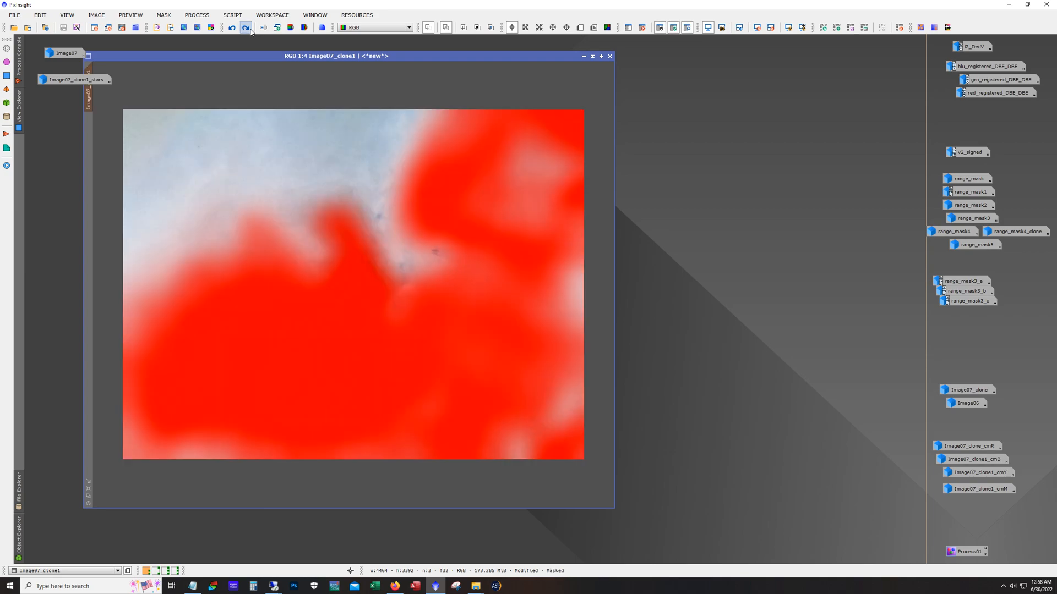
{"action": "left_click", "coordinate": [240, 32]}
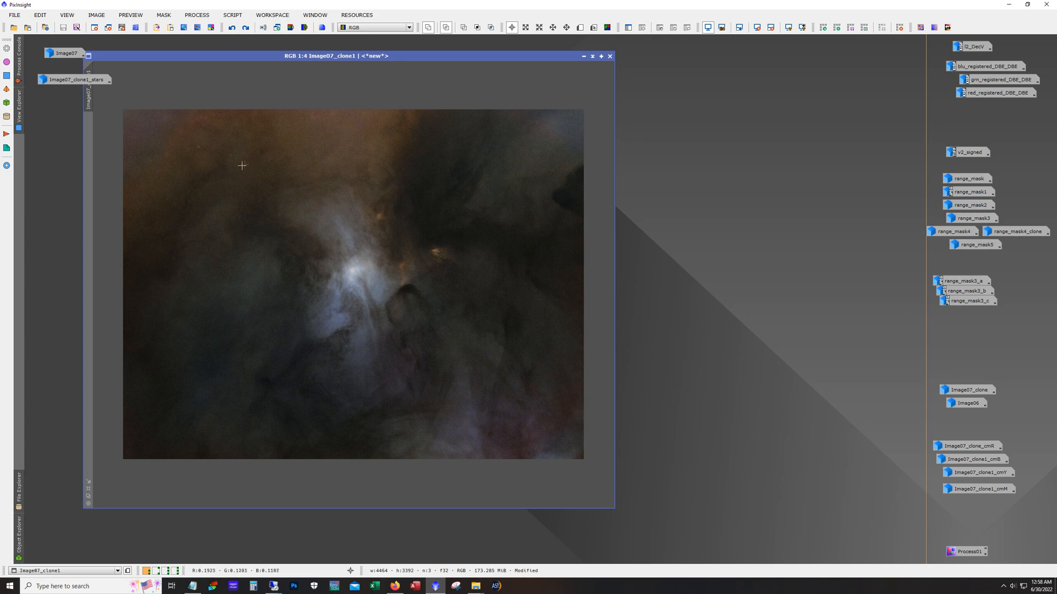
{"action": "left_click", "coordinate": [245, 28]}
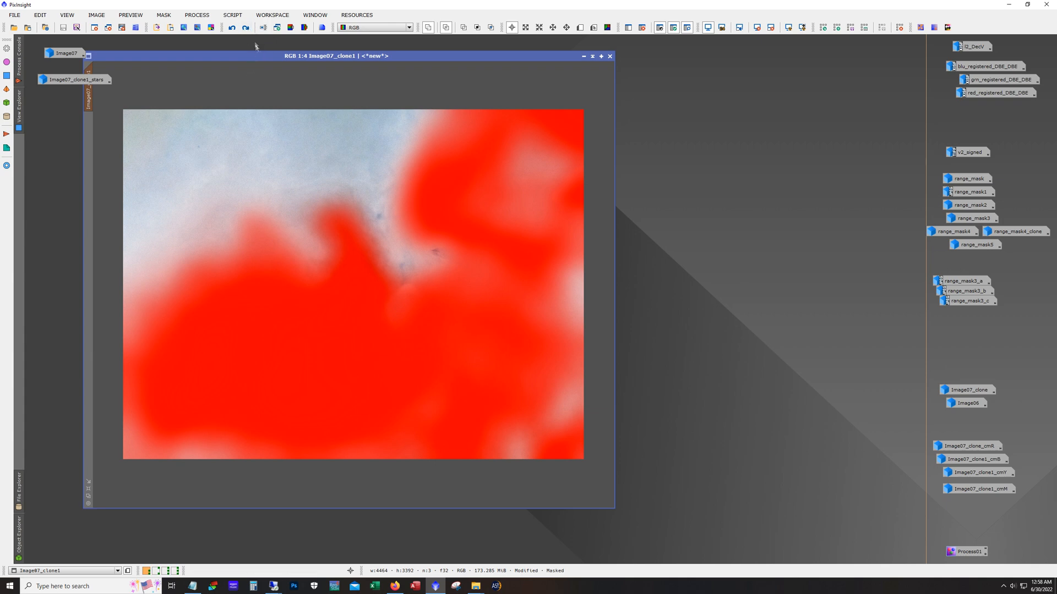
Redo the edits made with the brown dust protected, and advance to the narrower mask around the bright core.
{"action": "left_click", "coordinate": [245, 28]}
{"action": "left_click", "coordinate": [245, 28]}
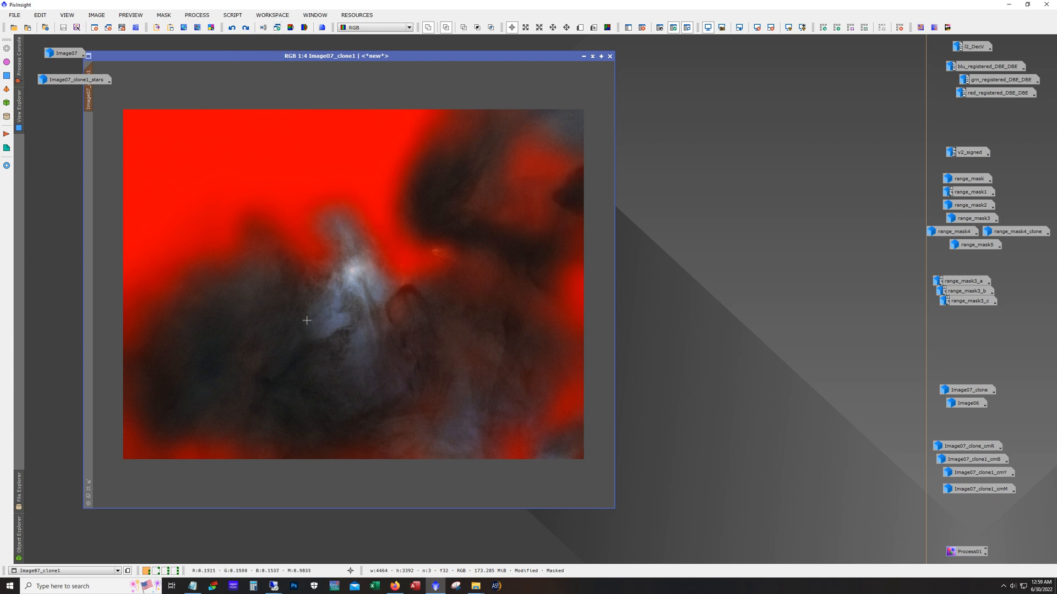
{"action": "left_click", "coordinate": [248, 32]}
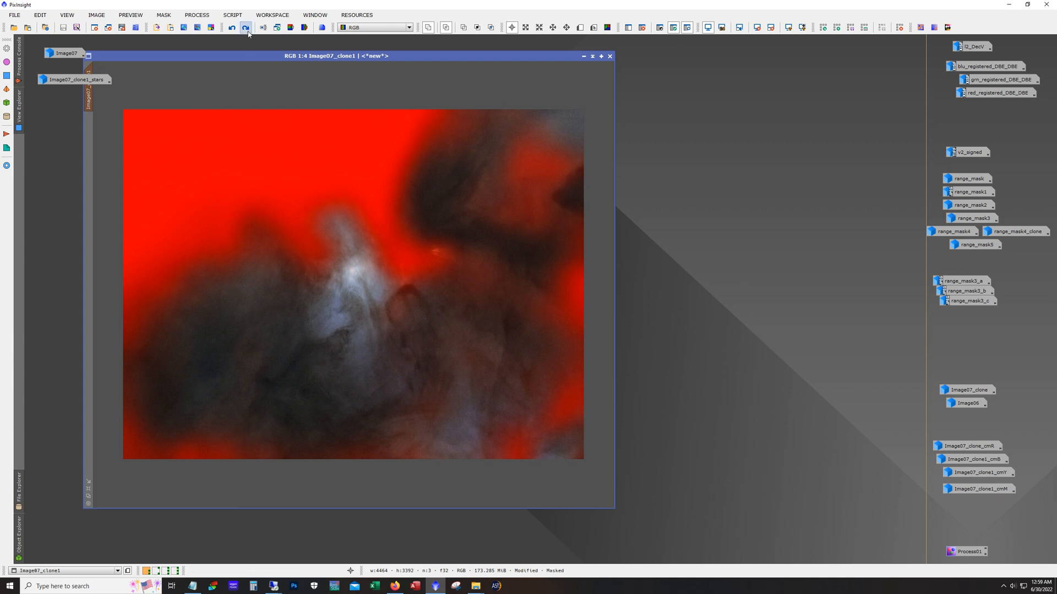
{"action": "left_click", "coordinate": [248, 32]}
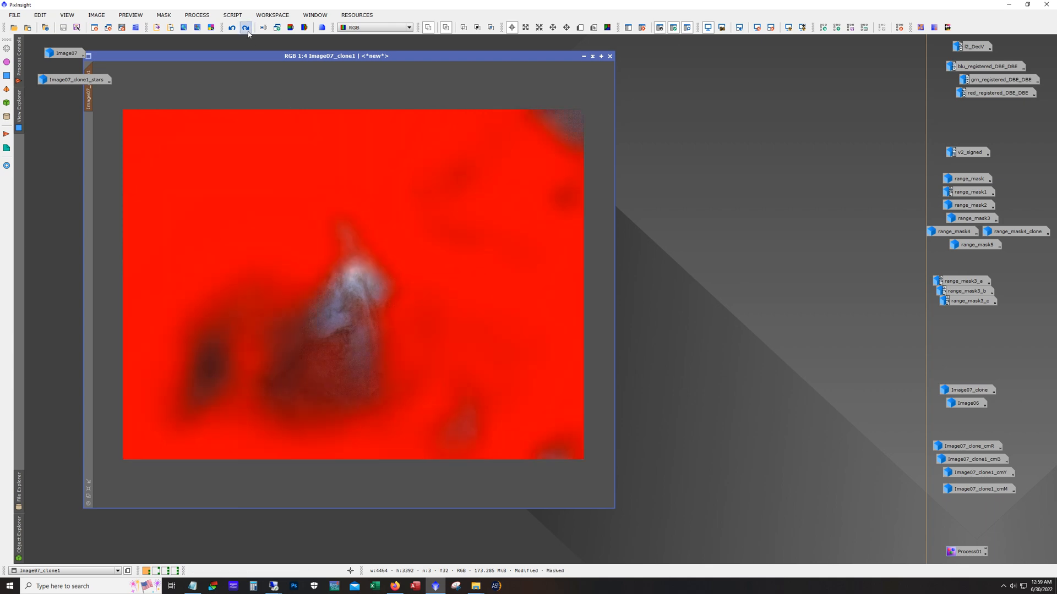
Redo the last edit of Image07_clone1 to reach the unmasked image, and switch to the second workspace.
{"action": "left_click", "coordinate": [247, 32]}
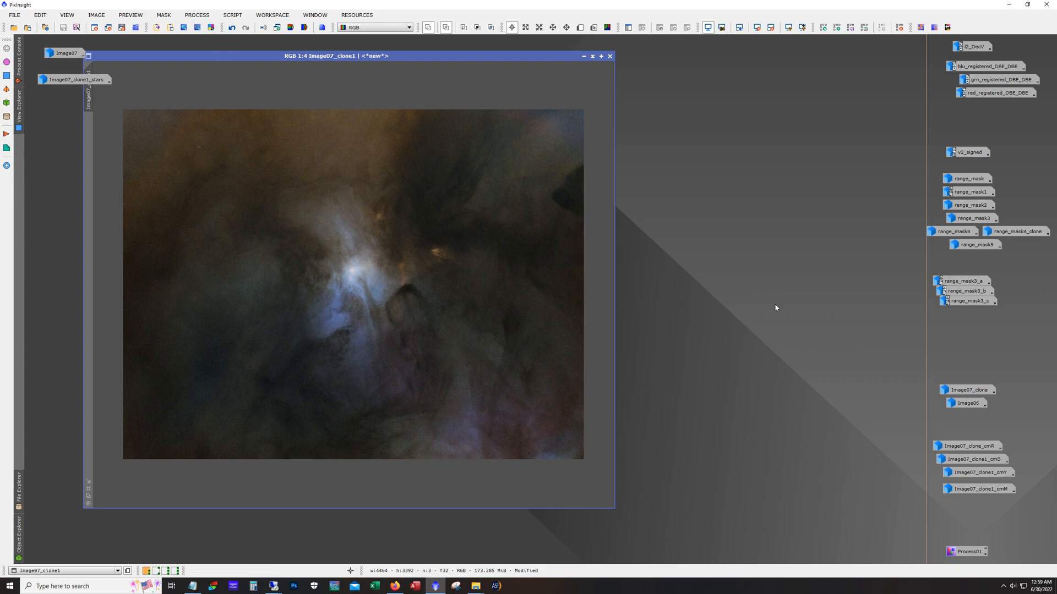
{"action": "key", "text": "alt"}
{"action": "left_click", "coordinate": [156, 572]}
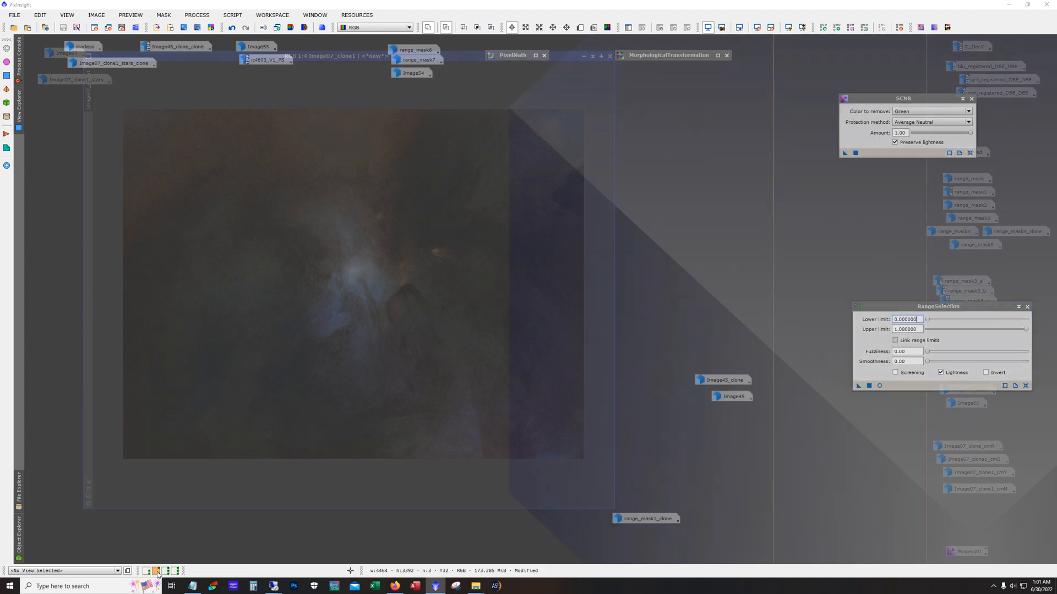
Open the starless image for inspection, move its window clear of the icons, and minimize it again.
{"action": "double_click", "coordinate": [84, 47]}
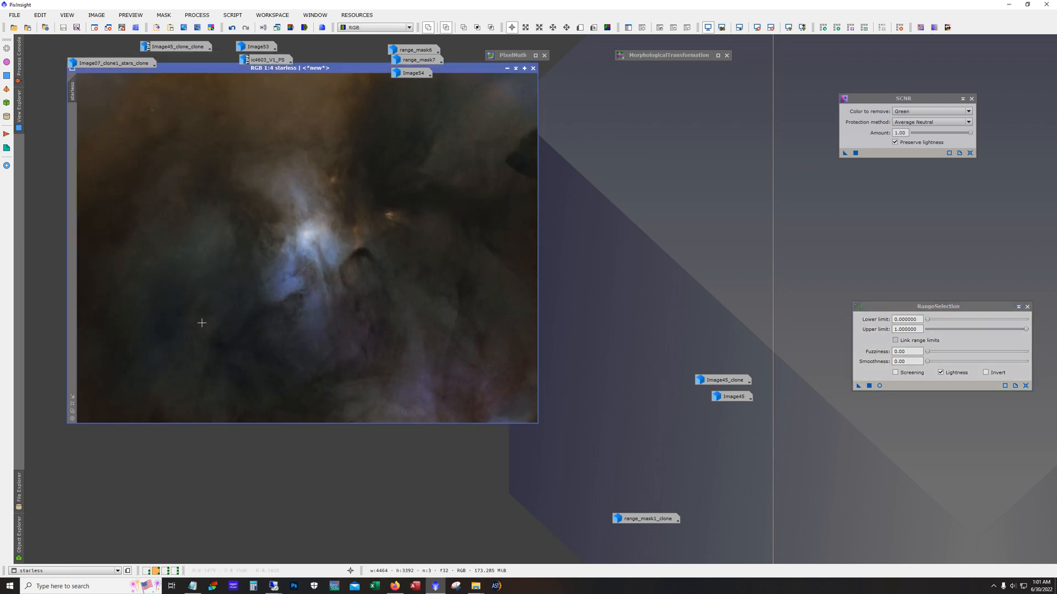
{"action": "left_click_drag", "start_coordinate": [333, 69], "coordinate": [330, 88]}
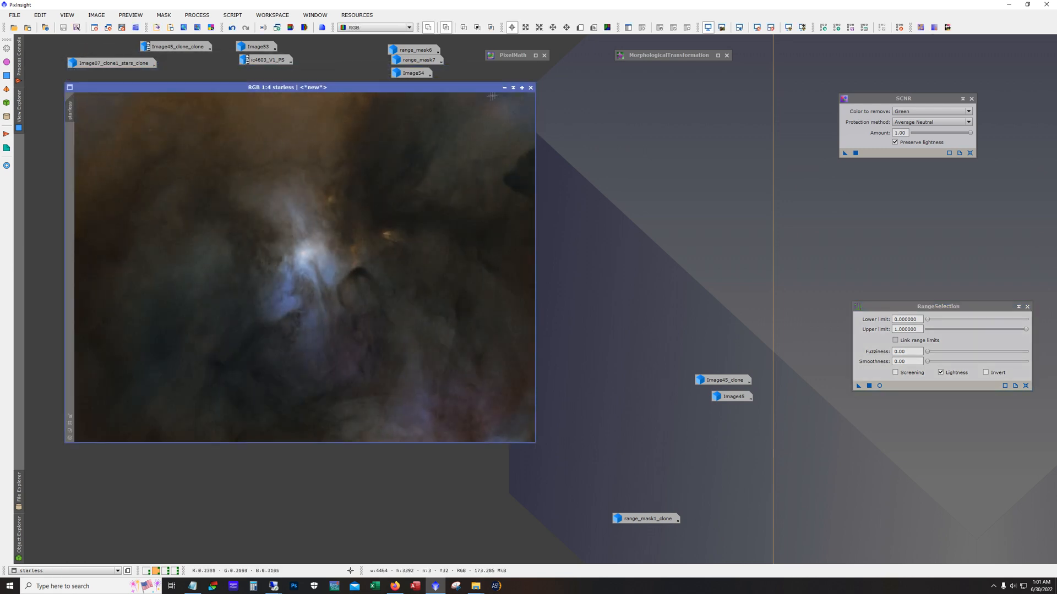
{"action": "left_click", "coordinate": [504, 87]}
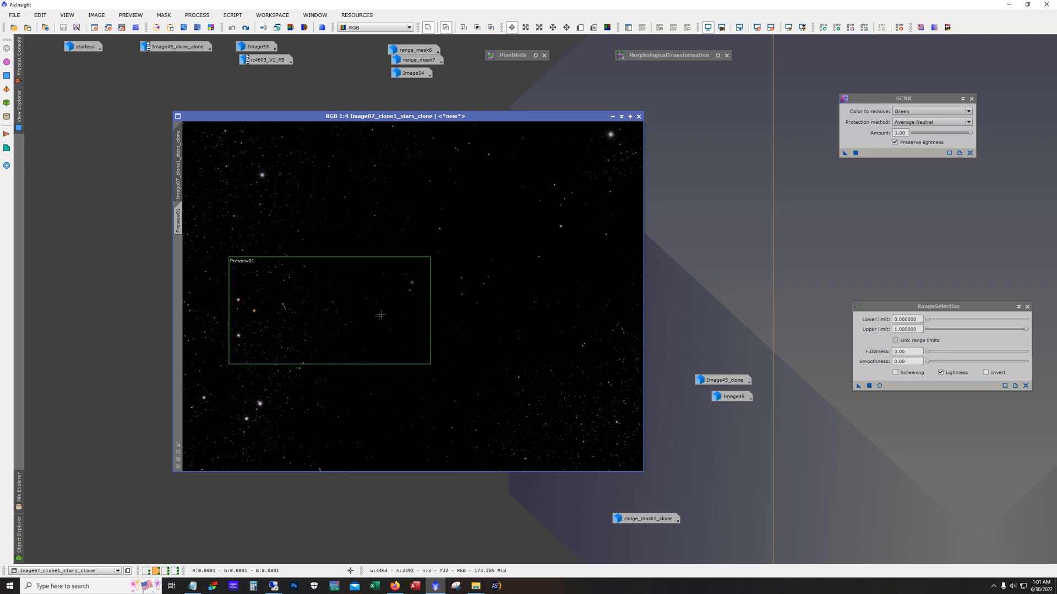
Examine the star field of Image07_clone1_stars_clone up close, including Preview01 and the area around the orange stars.
{"action": "scroll", "coordinate": [414, 281], "scroll_direction": "up", "scroll_amount": 3}
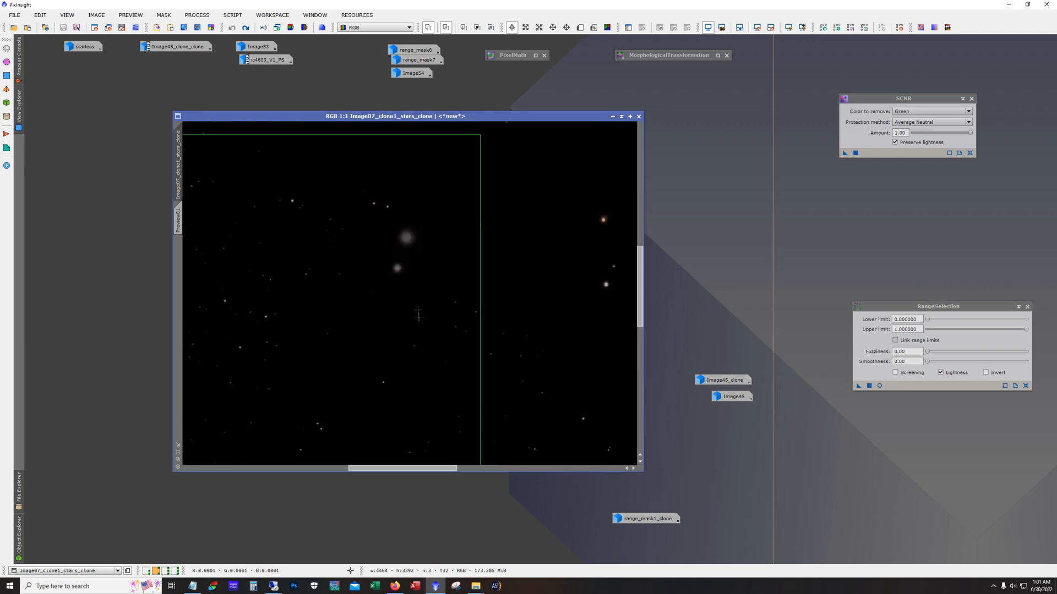
{"action": "left_click", "coordinate": [179, 234]}
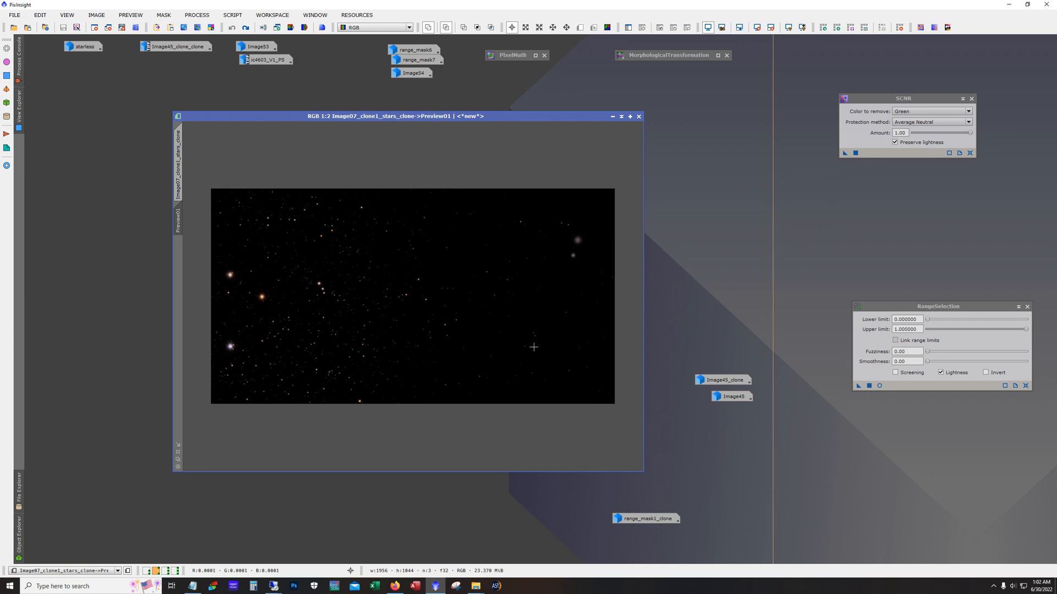
{"action": "left_click", "coordinate": [178, 168]}
{"action": "scroll", "coordinate": [402, 312], "scroll_direction": "down", "scroll_amount": 3}
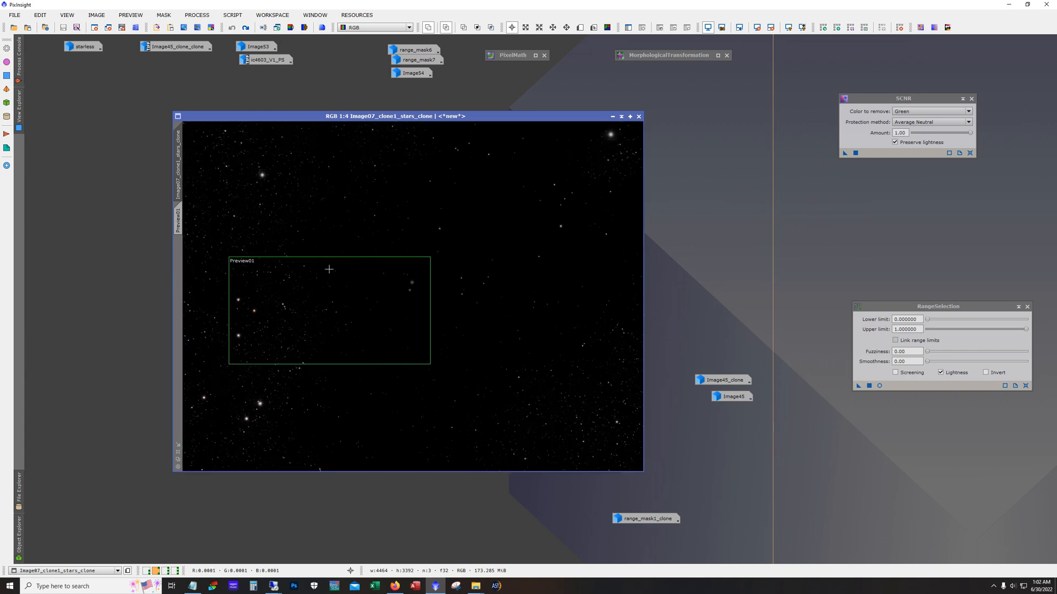
{"action": "left_click_drag", "start_coordinate": [360, 117], "coordinate": [298, 111]}
{"action": "scroll", "coordinate": [349, 245], "scroll_direction": "up", "scroll_amount": 2}
{"action": "left_click_drag", "start_coordinate": [414, 462], "coordinate": [303, 464]}
{"action": "scroll", "coordinate": [284, 376], "scroll_direction": "up", "scroll_amount": 1}
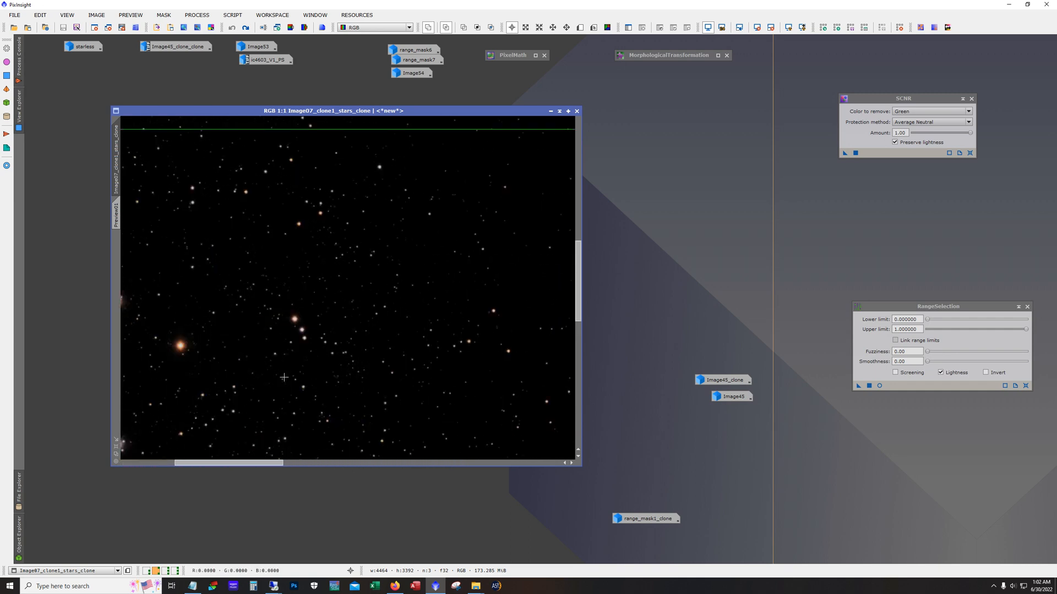
{"action": "scroll", "coordinate": [284, 377], "scroll_direction": "down", "scroll_amount": 3}
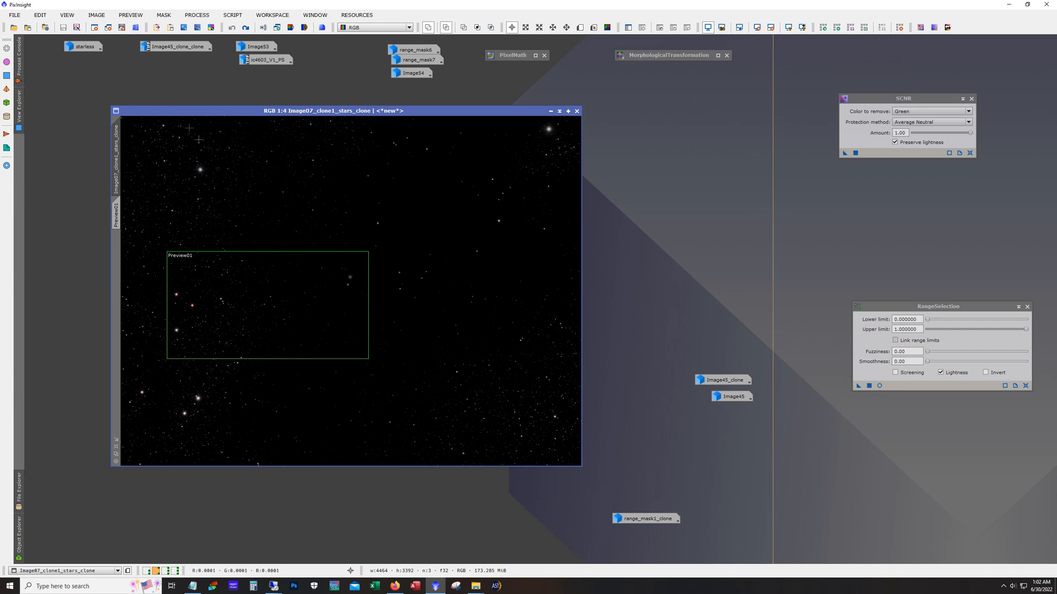
Redo the star colour edits of Image07_clone1_stars_clone, stepping back and forth to compare the states at 1:1.
{"action": "left_click", "coordinate": [245, 28]}
{"action": "scroll", "coordinate": [249, 199], "scroll_direction": "up", "scroll_amount": 3}
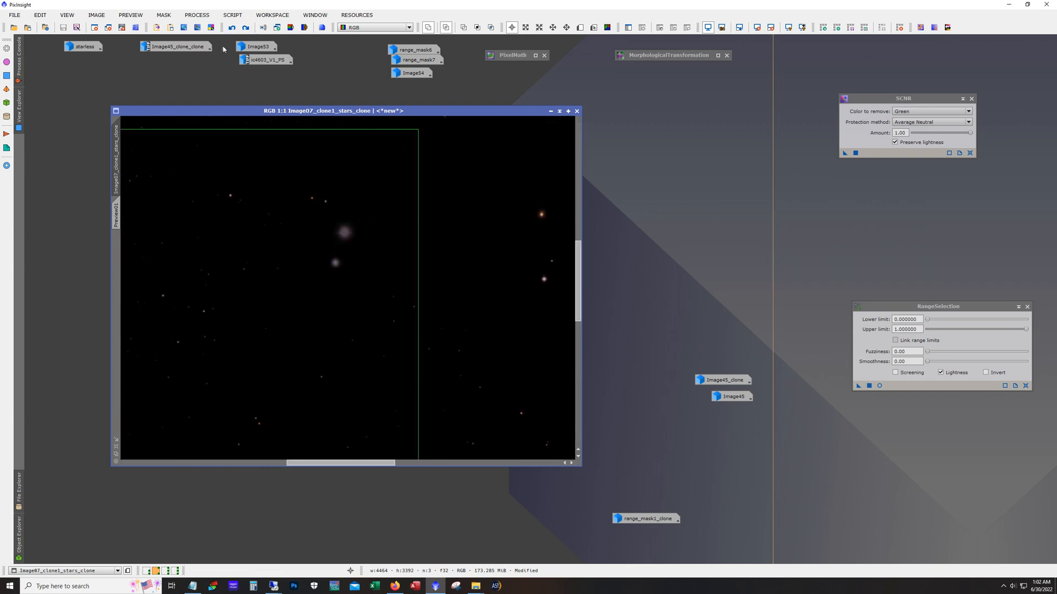
{"action": "left_click_drag", "start_coordinate": [342, 462], "coordinate": [247, 455]}
{"action": "left_click", "coordinate": [231, 27]}
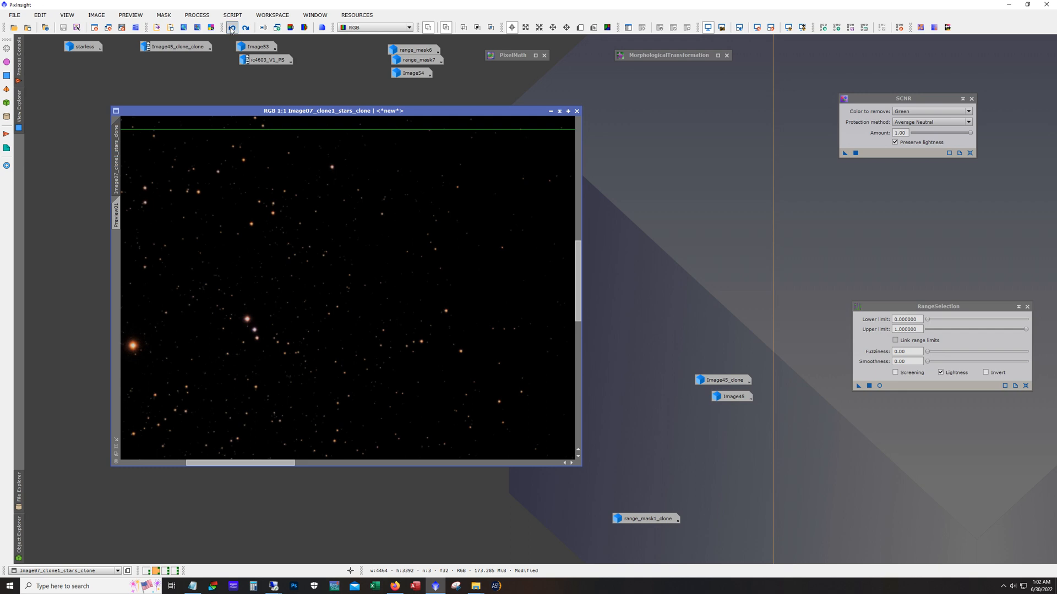
{"action": "left_click", "coordinate": [231, 29]}
{"action": "left_click", "coordinate": [246, 28]}
{"action": "left_click", "coordinate": [246, 29]}
{"action": "left_click", "coordinate": [246, 28]}
{"action": "left_click", "coordinate": [232, 28]}
{"action": "left_click", "coordinate": [246, 28]}
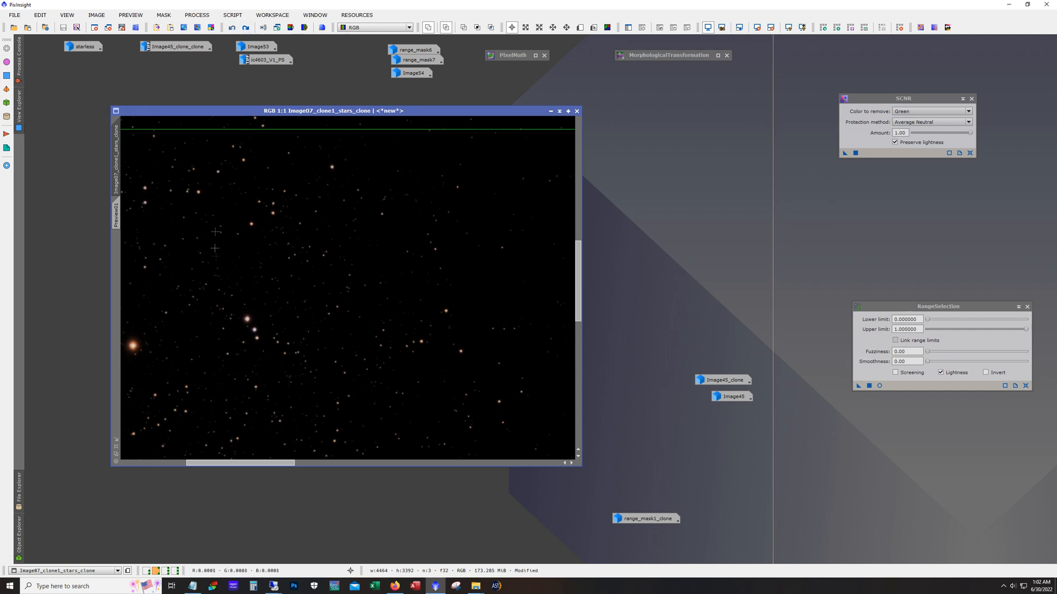
Open the MorphologicalTransformation settings for the star reduction, and redo the remaining edits of the stars image, including its inversion.
{"action": "double_click", "coordinate": [668, 55]}
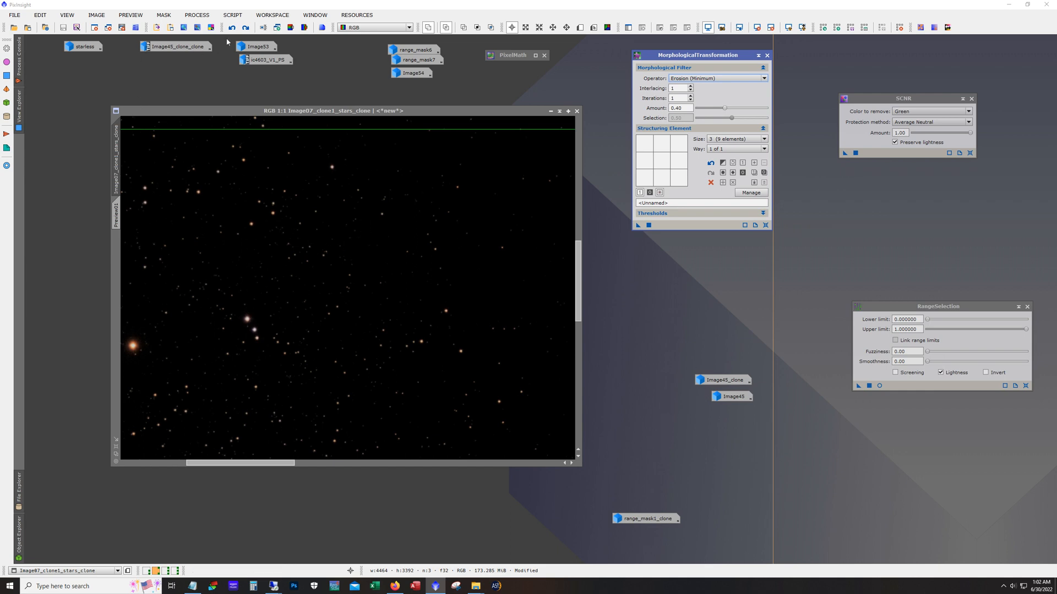
{"action": "left_click", "coordinate": [246, 28]}
{"action": "scroll", "coordinate": [243, 225], "scroll_direction": "up", "scroll_amount": 2}
{"action": "scroll", "coordinate": [243, 224], "scroll_direction": "up", "scroll_amount": 2}
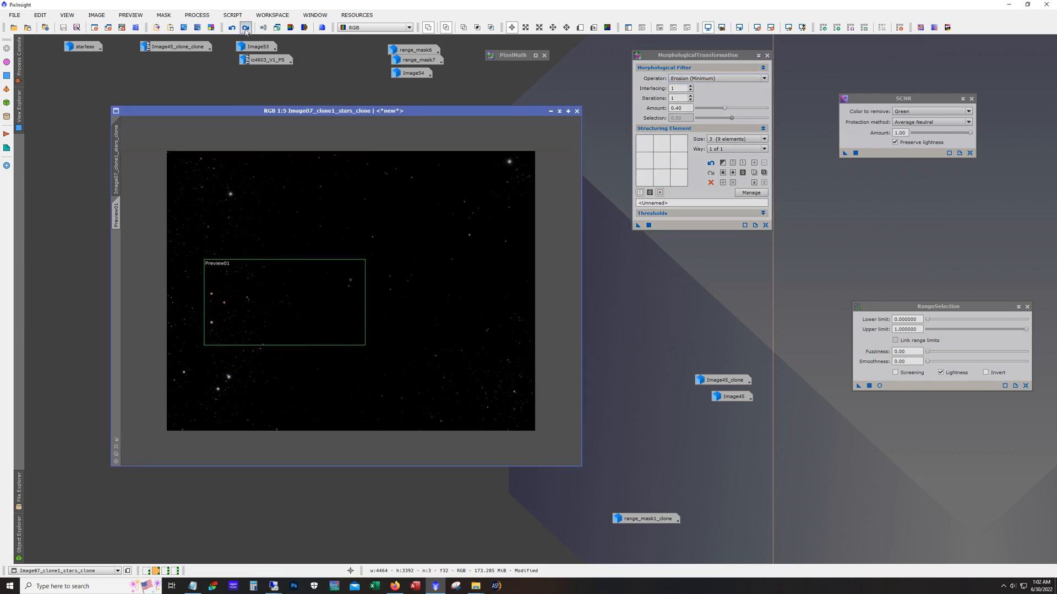
{"action": "left_click", "coordinate": [245, 28]}
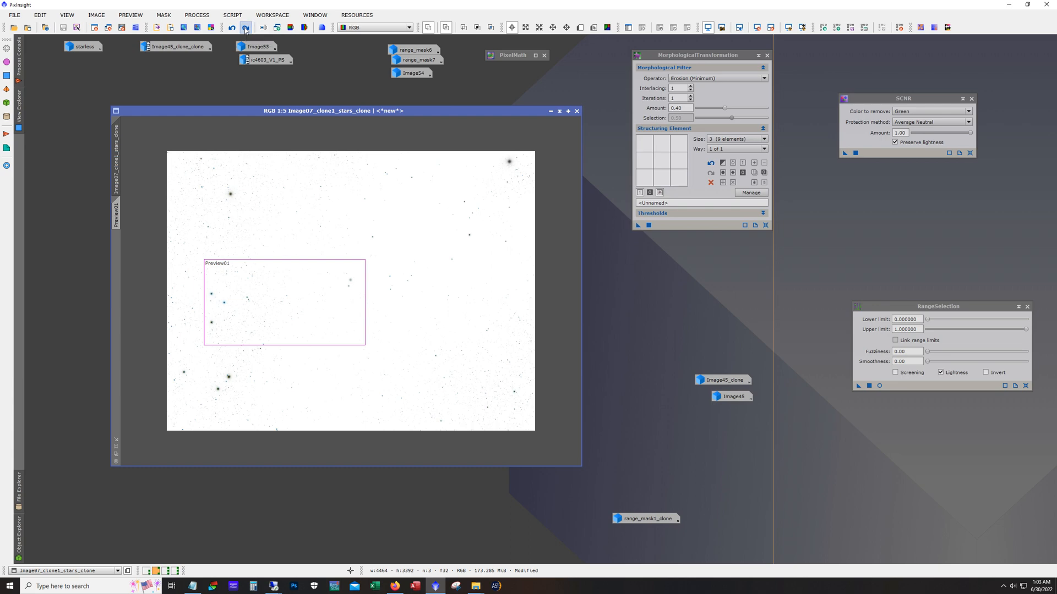
{"action": "left_click", "coordinate": [245, 28]}
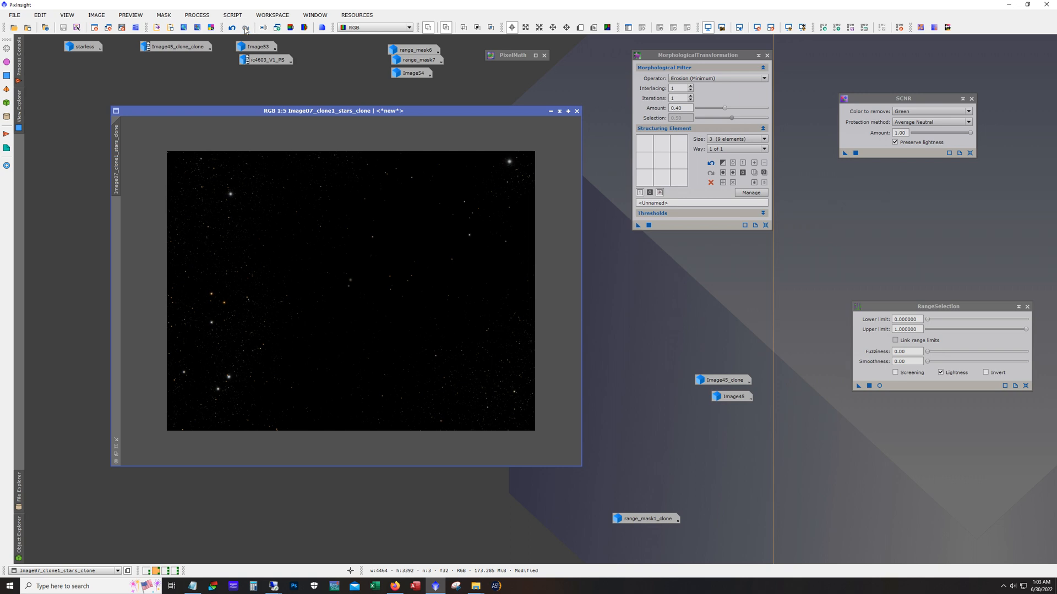
Inspect the final stars of Image07_clone1_stars_clone at 1:1, and minimize the image.
{"action": "scroll", "coordinate": [329, 236], "scroll_direction": "up", "scroll_amount": 4}
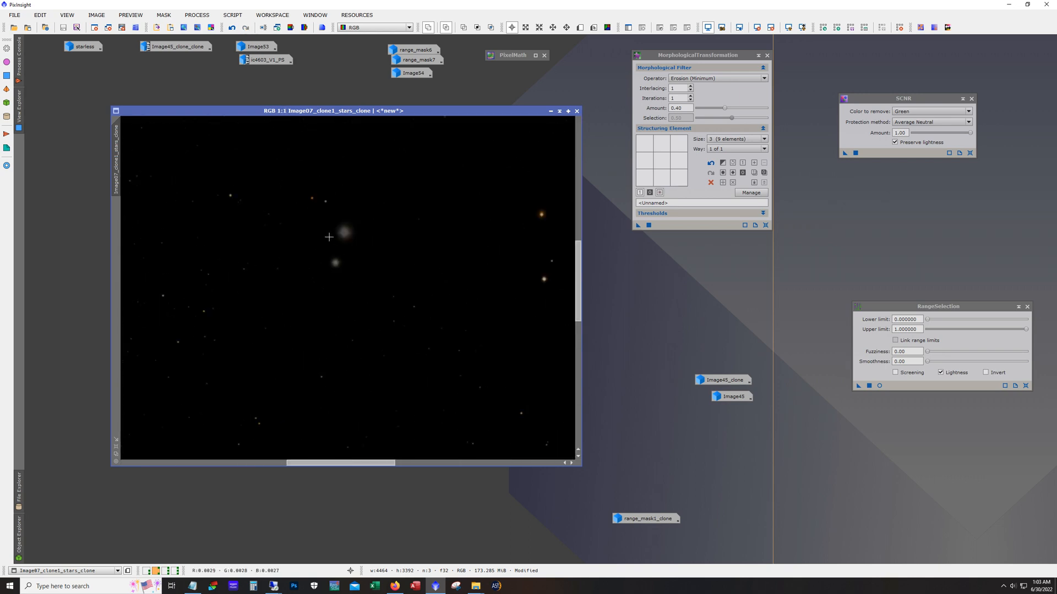
{"action": "left_click_drag", "start_coordinate": [365, 465], "coordinate": [197, 465]}
{"action": "scroll", "coordinate": [249, 374], "scroll_direction": "down", "scroll_amount": 3}
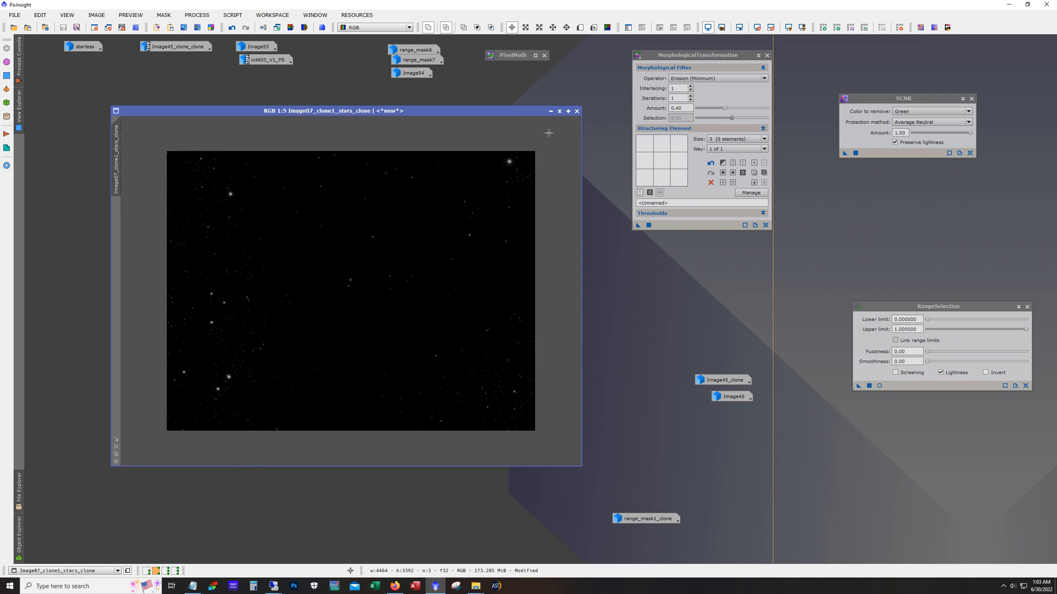
{"action": "left_click", "coordinate": [550, 110]}
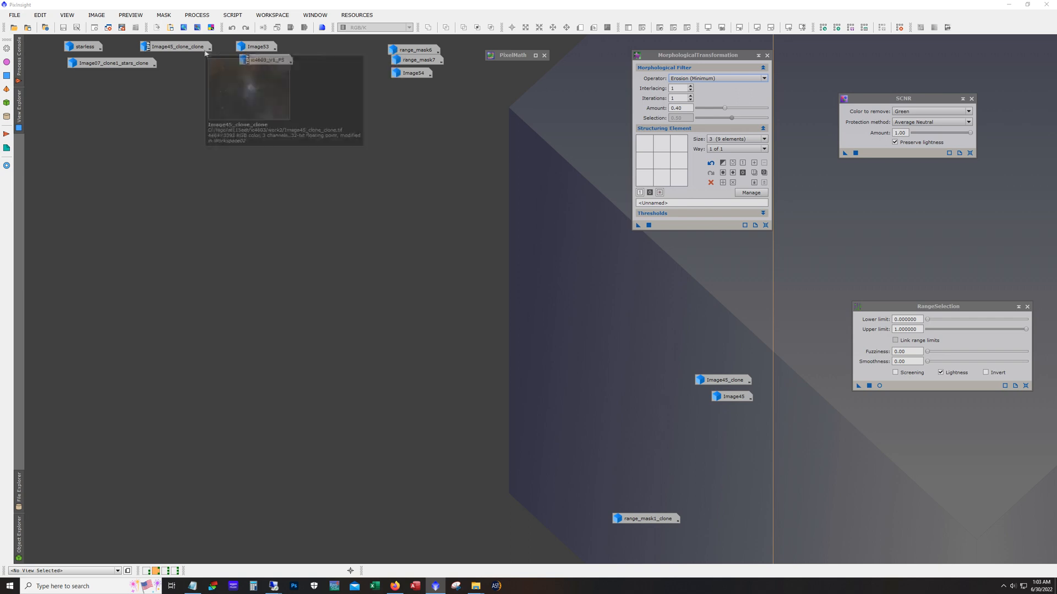
Open Image45_clone_clone, redo its rotation and the edits that follow, and minimize it.
{"action": "left_click", "coordinate": [203, 51]}
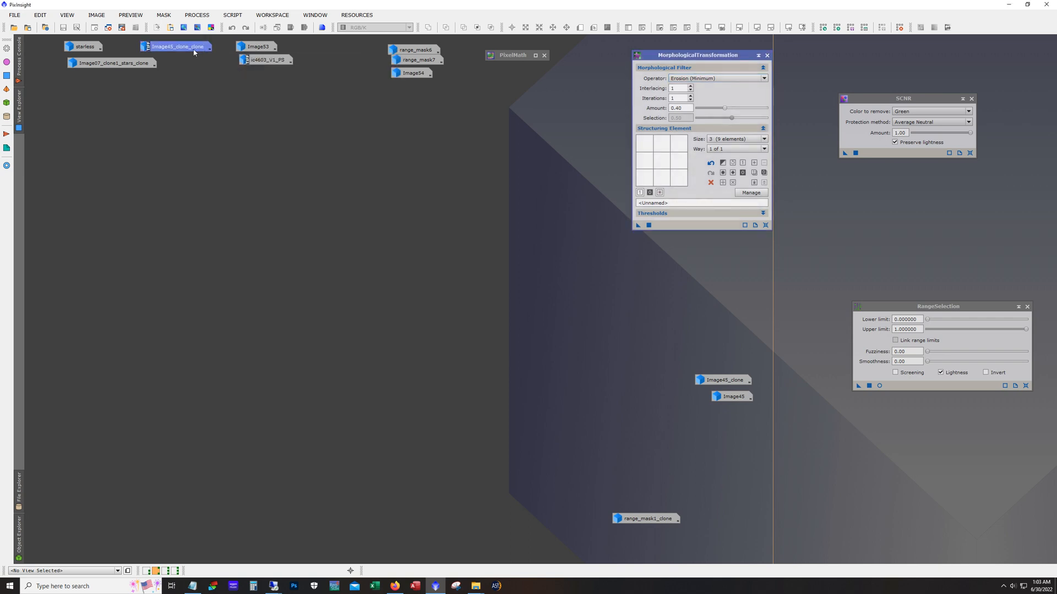
{"action": "double_click", "coordinate": [194, 52]}
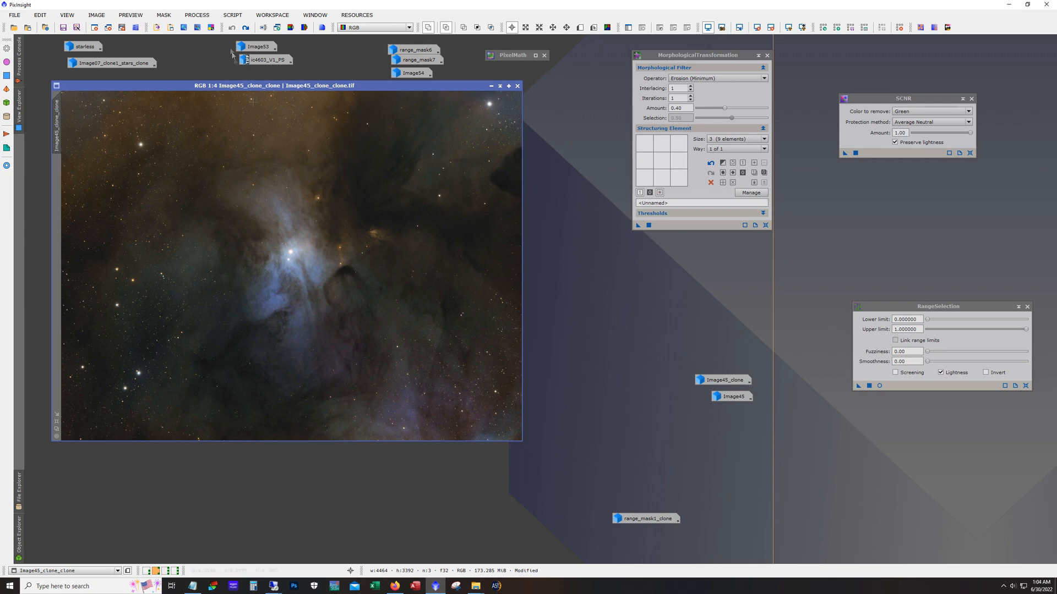
{"action": "left_click", "coordinate": [245, 28]}
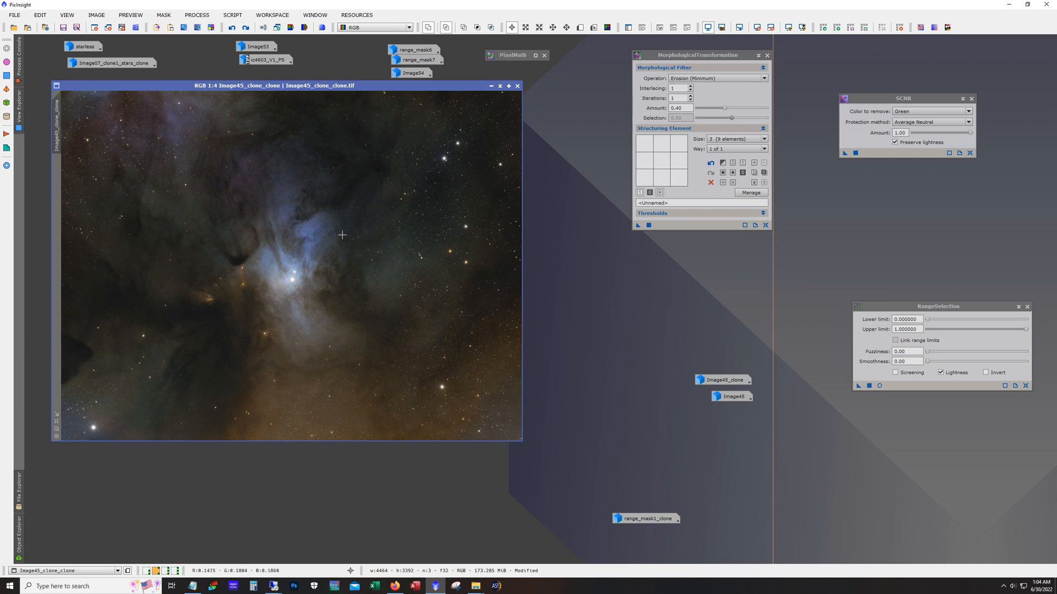
{"action": "left_click", "coordinate": [245, 27]}
{"action": "left_click", "coordinate": [245, 27]}
{"action": "left_click", "coordinate": [491, 86]}
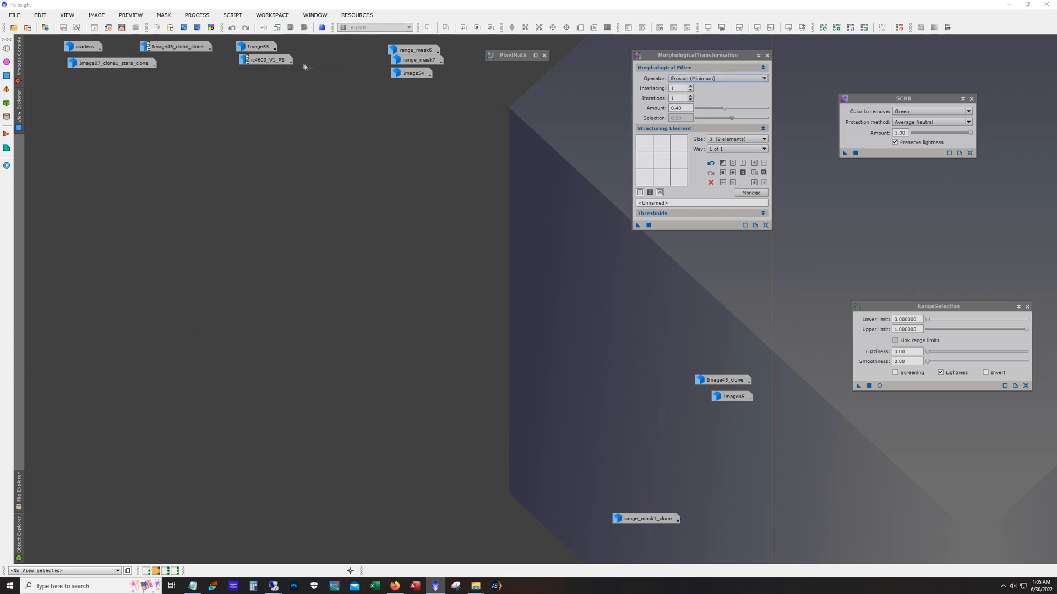
Open ic4603_V1_PS in an enlarged window, and move the range_mask1_clone icon and MorphologicalTransformation window clear of it.
{"action": "double_click", "coordinate": [271, 60]}
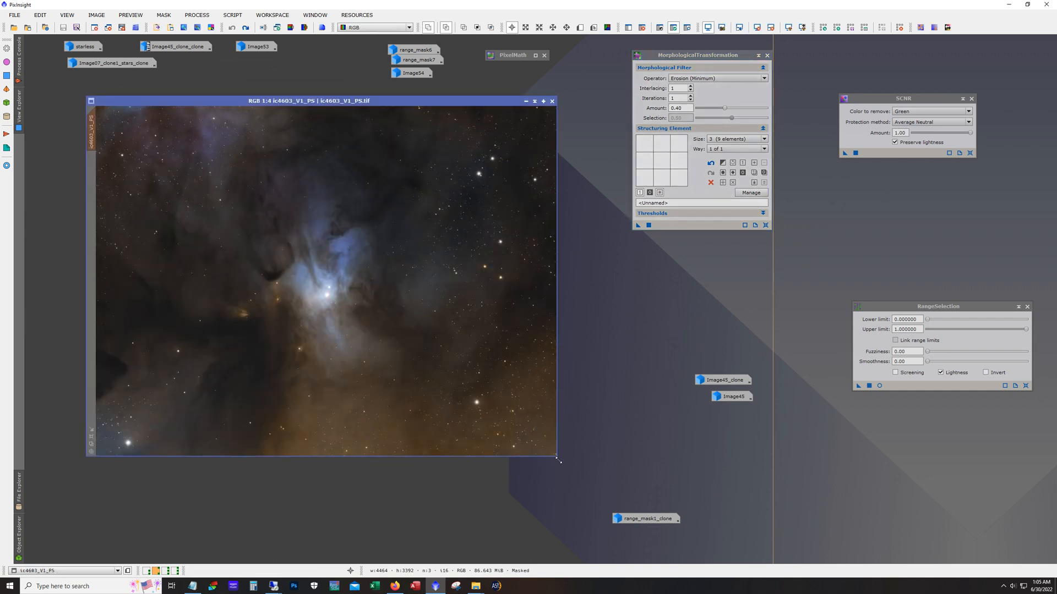
{"action": "left_click_drag", "start_coordinate": [555, 458], "coordinate": [611, 501]}
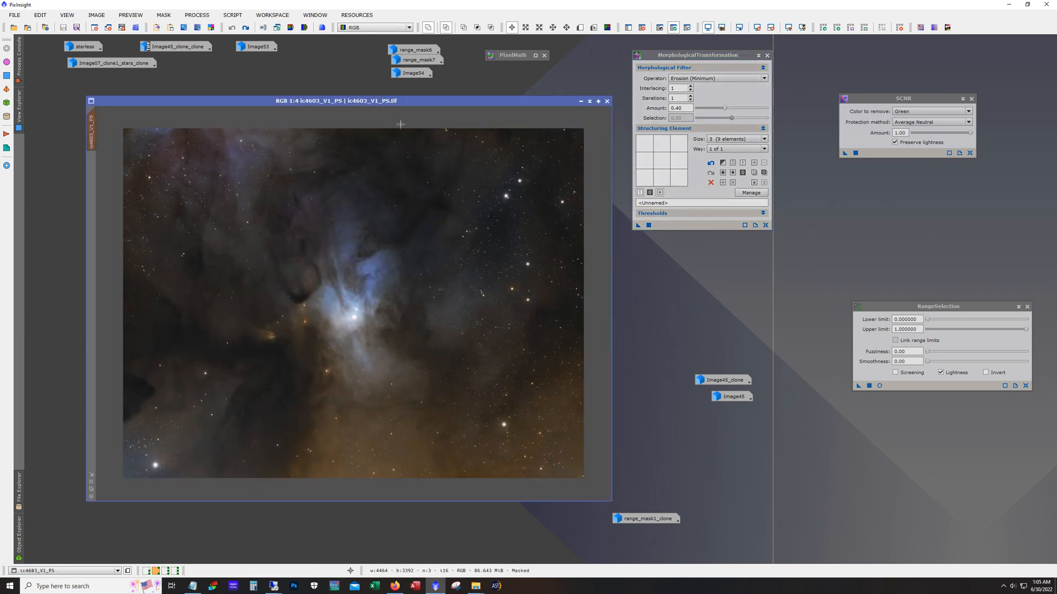
{"action": "left_click_drag", "start_coordinate": [398, 104], "coordinate": [359, 87]}
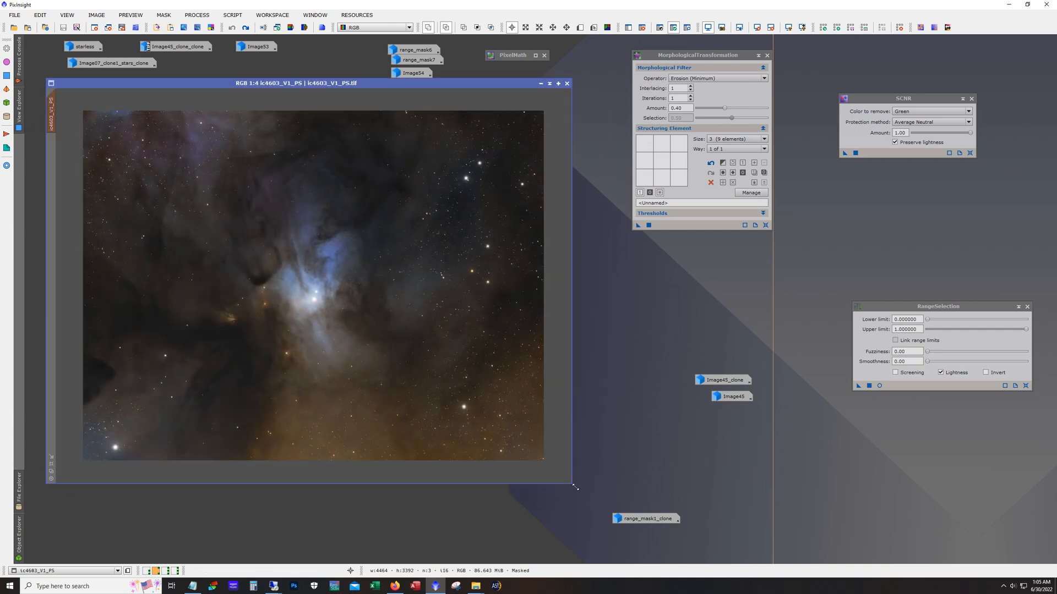
{"action": "left_click_drag", "start_coordinate": [575, 488], "coordinate": [614, 507]}
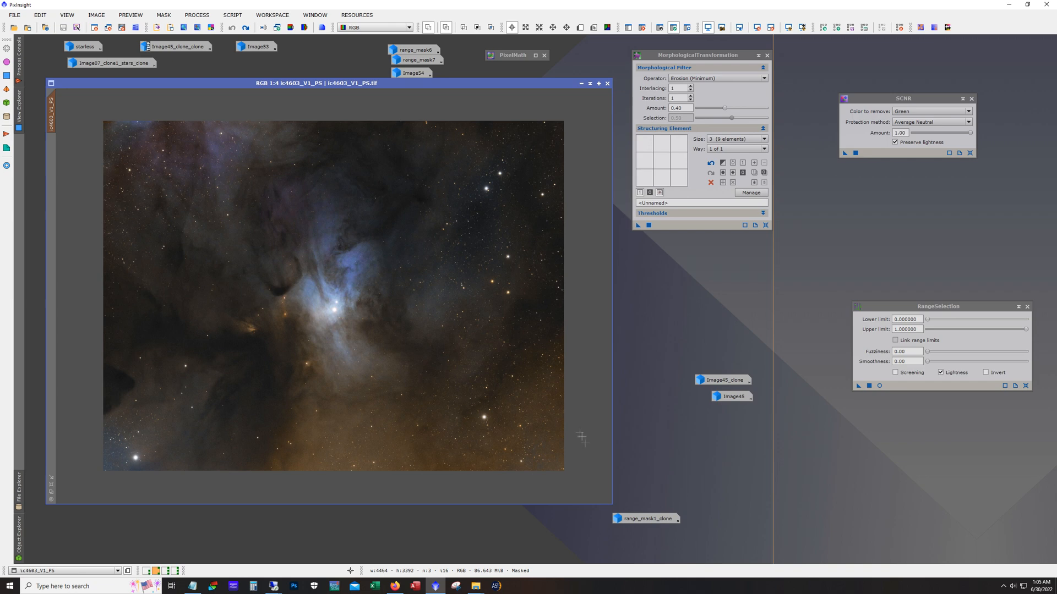
{"action": "left_click_drag", "start_coordinate": [625, 518], "coordinate": [756, 466]}
{"action": "left_click_drag", "start_coordinate": [609, 509], "coordinate": [657, 533]}
{"action": "scroll", "coordinate": [620, 479], "scroll_direction": "up", "scroll_amount": 1}
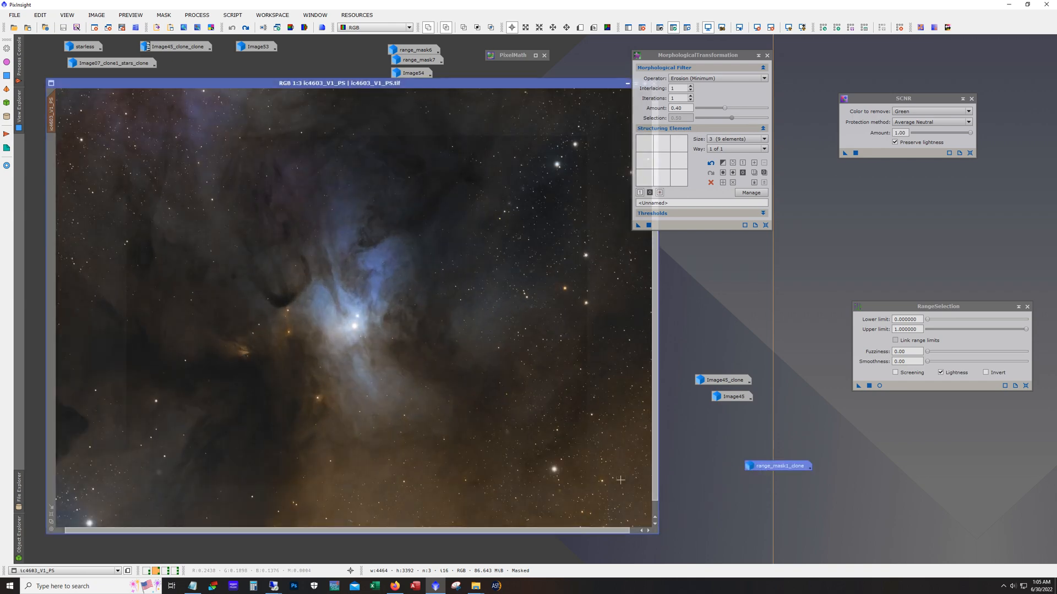
{"action": "scroll", "coordinate": [610, 461], "scroll_direction": "down", "scroll_amount": 1}
{"action": "left_click_drag", "start_coordinate": [688, 62], "coordinate": [727, 73]}
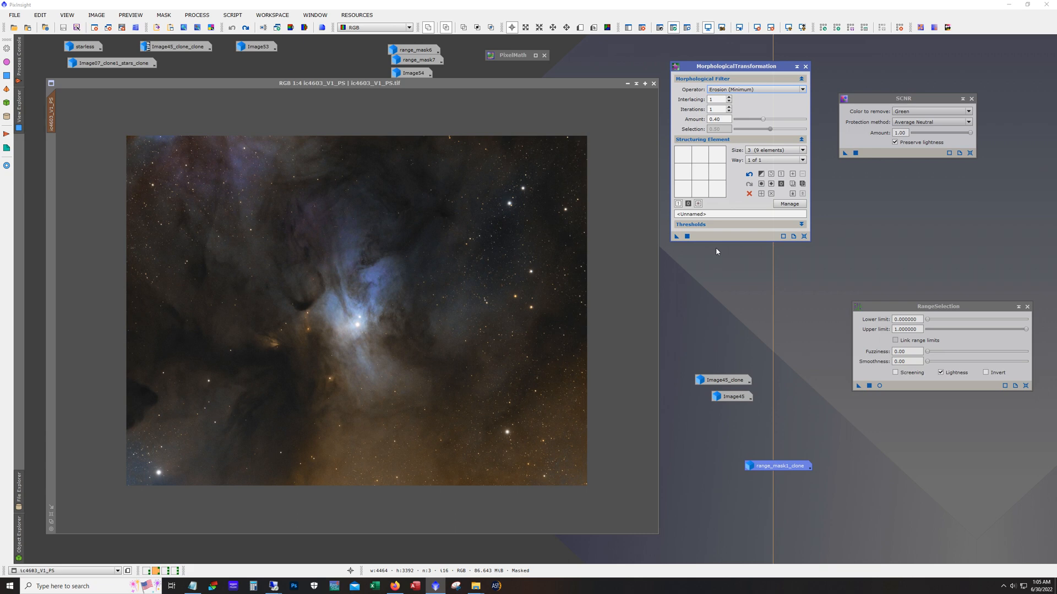
Redo the masked edit of ic4603_V1_PS, comparing it with the previous state and checking the mask overlay before and after.
{"action": "left_click", "coordinate": [688, 28]}
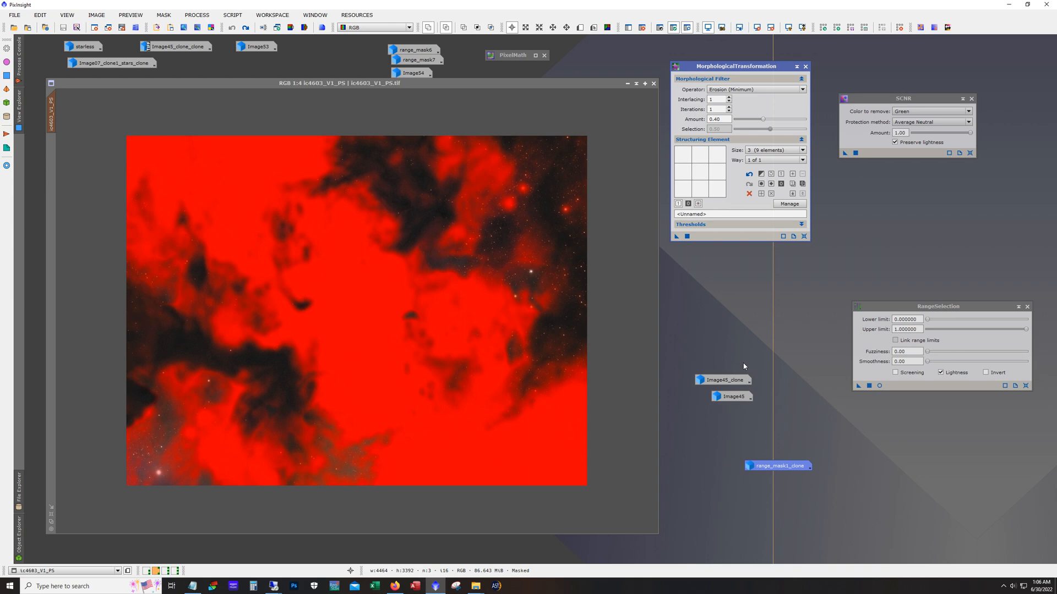
{"action": "left_click", "coordinate": [687, 28]}
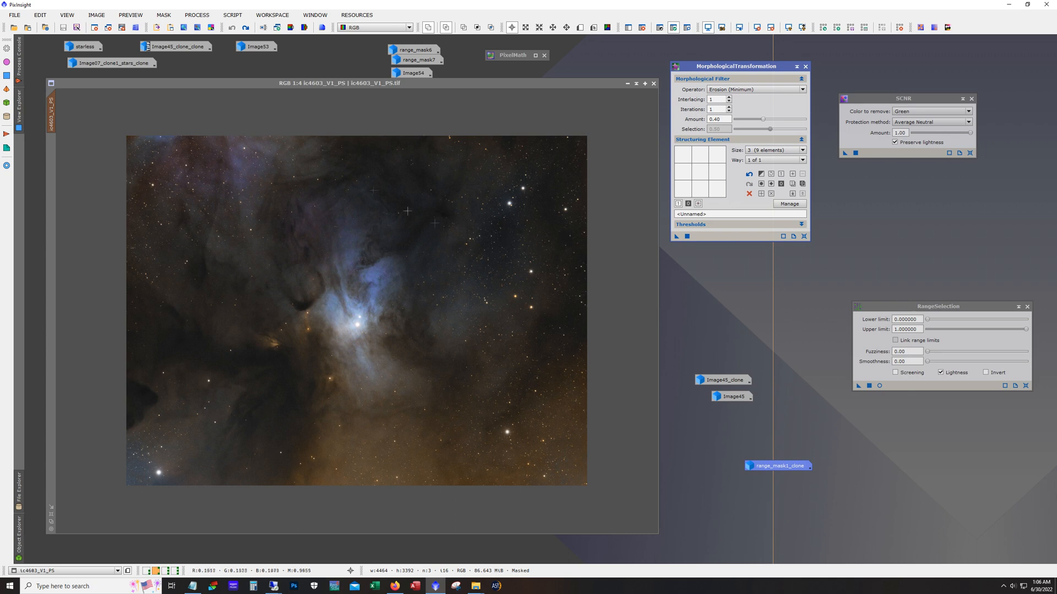
{"action": "left_click", "coordinate": [246, 28]}
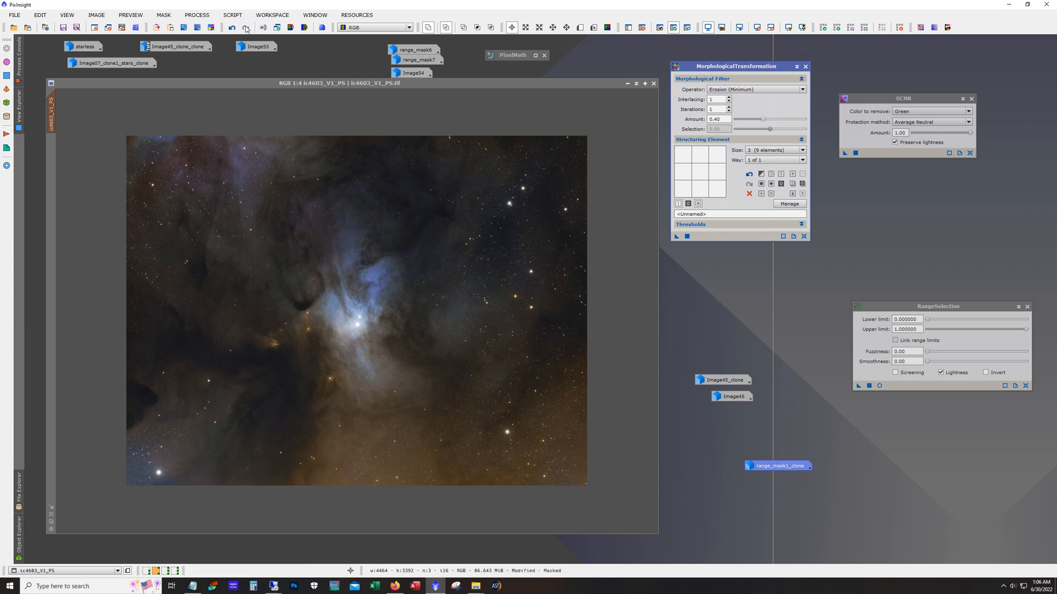
{"action": "left_click", "coordinate": [232, 27]}
{"action": "left_click", "coordinate": [246, 27]}
{"action": "left_click", "coordinate": [230, 28]}
{"action": "left_click", "coordinate": [246, 28]}
{"action": "left_click", "coordinate": [686, 28]}
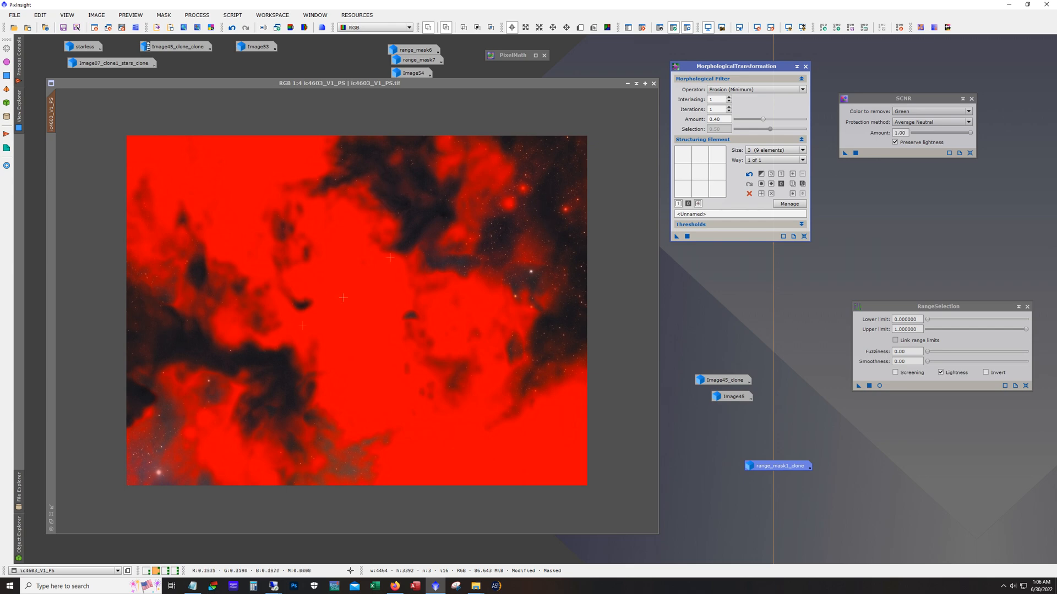
{"action": "left_click", "coordinate": [687, 27]}
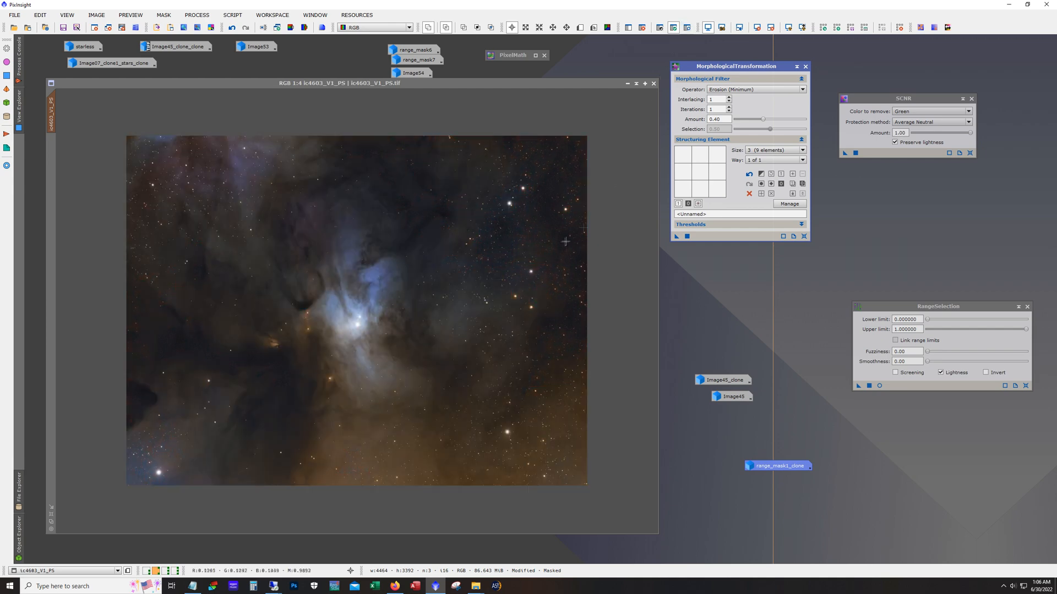
Open the range_mask6 and range_mask7 masks and place their windows side by side for comparison.
{"action": "left_click", "coordinate": [530, 244]}
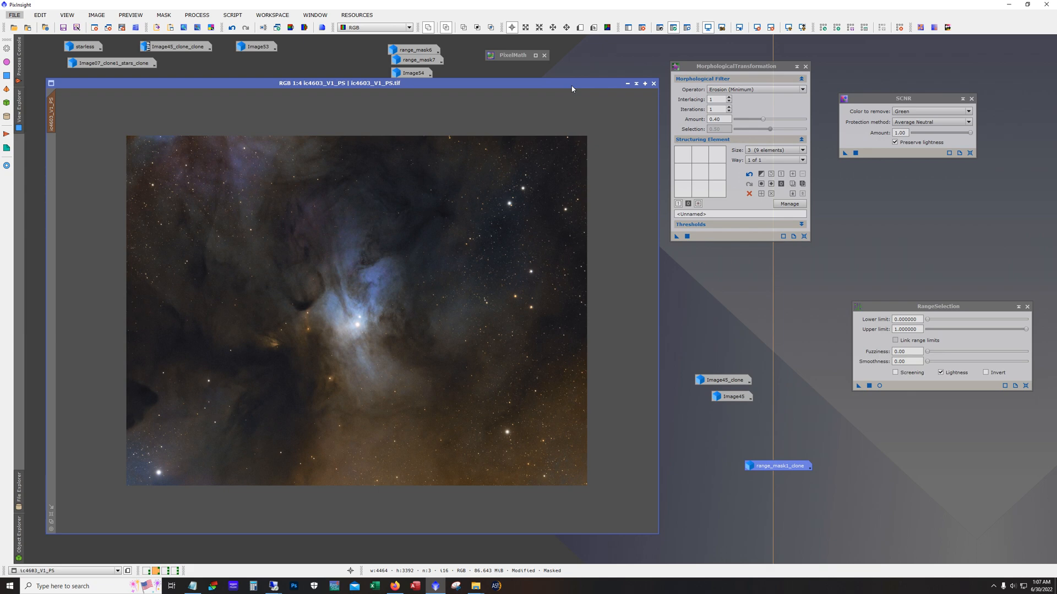
{"action": "double_click", "coordinate": [416, 50]}
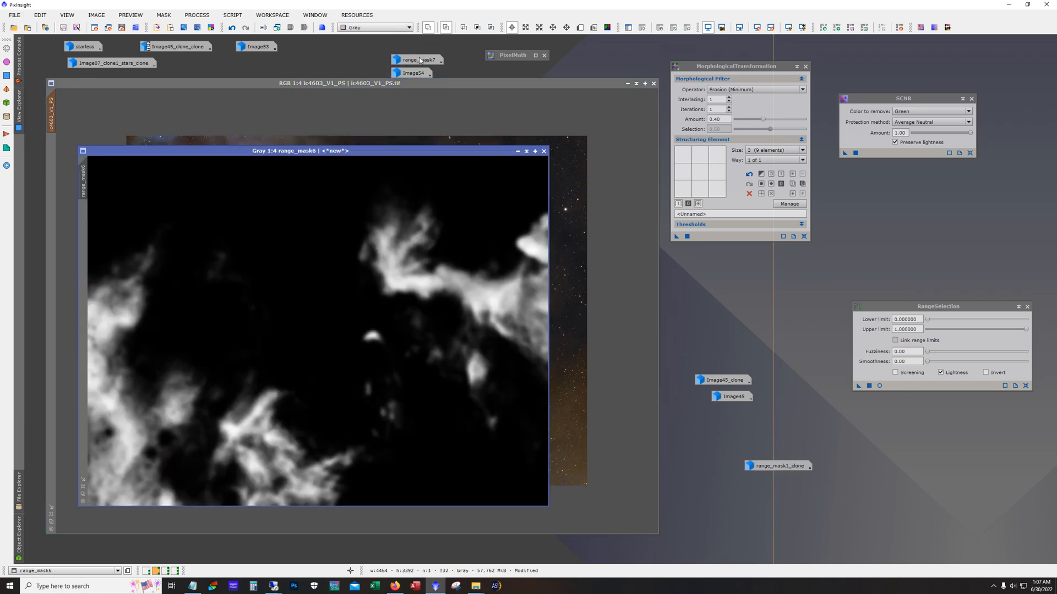
{"action": "double_click", "coordinate": [420, 60]}
{"action": "left_click_drag", "start_coordinate": [346, 179], "coordinate": [772, 149]}
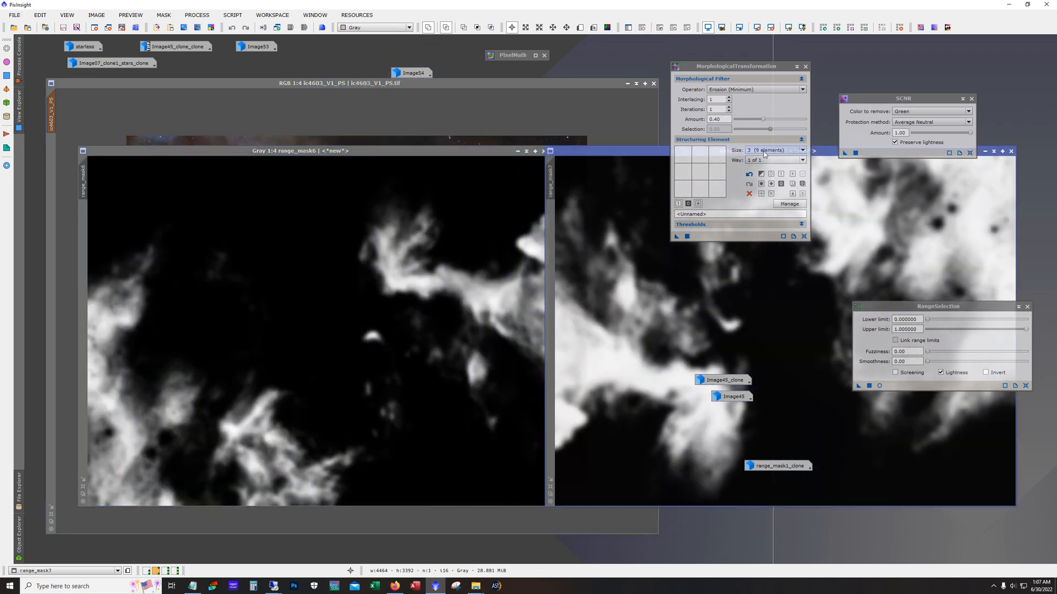
Collapse the MorphologicalTransformation window, and move it, RangeSelection and the three minimized image icons clear of range_mask7.
{"action": "left_click", "coordinate": [797, 67]}
{"action": "left_click_drag", "start_coordinate": [666, 58], "coordinate": [787, 68]}
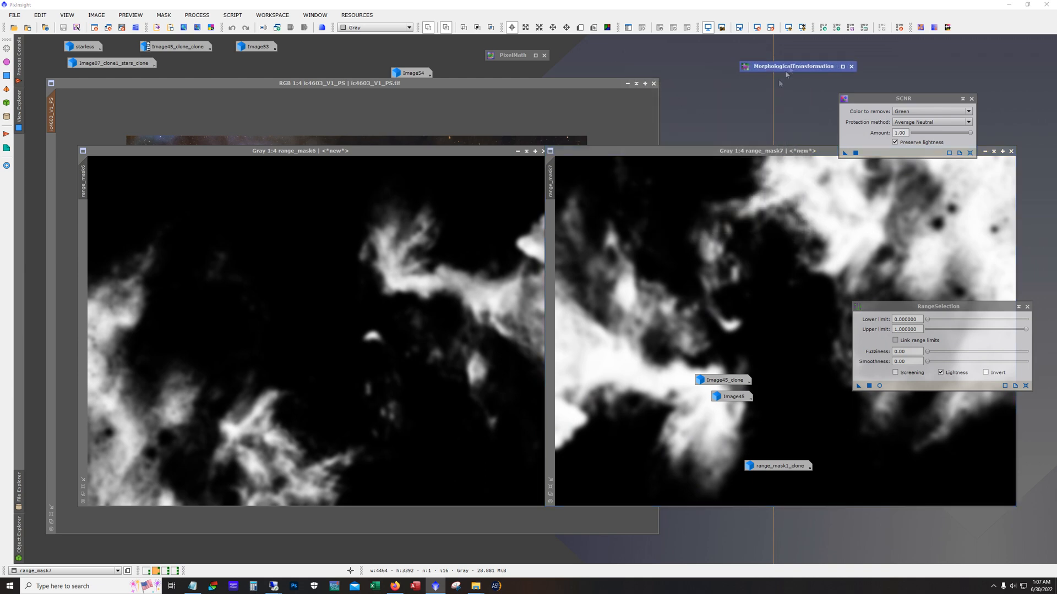
{"action": "left_click_drag", "start_coordinate": [909, 306], "coordinate": [770, 513]}
{"action": "left_click", "coordinate": [787, 451]}
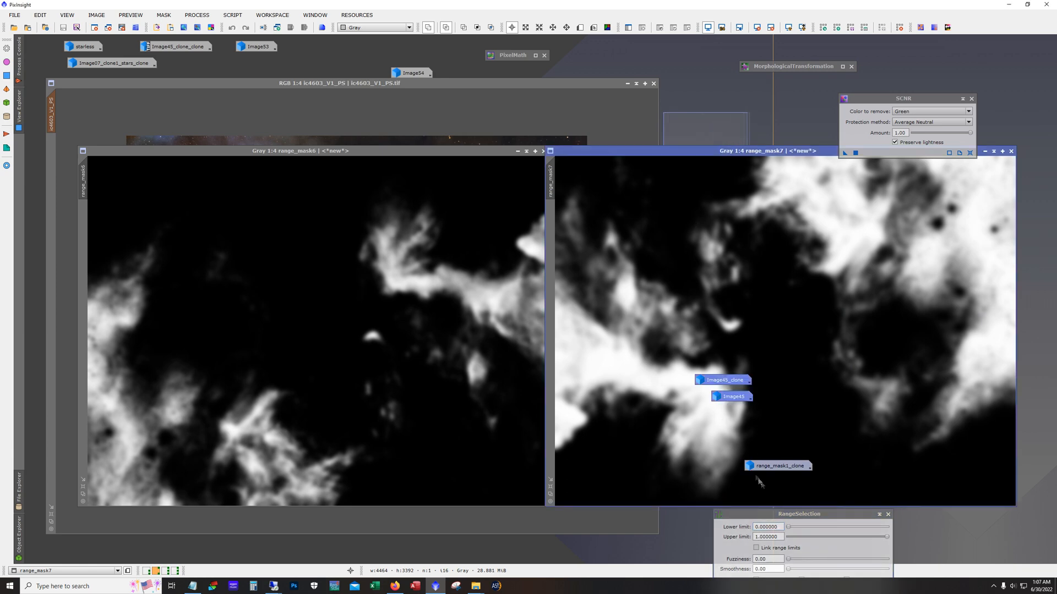
{"action": "left_click_drag", "start_coordinate": [779, 466], "coordinate": [1017, 158]}
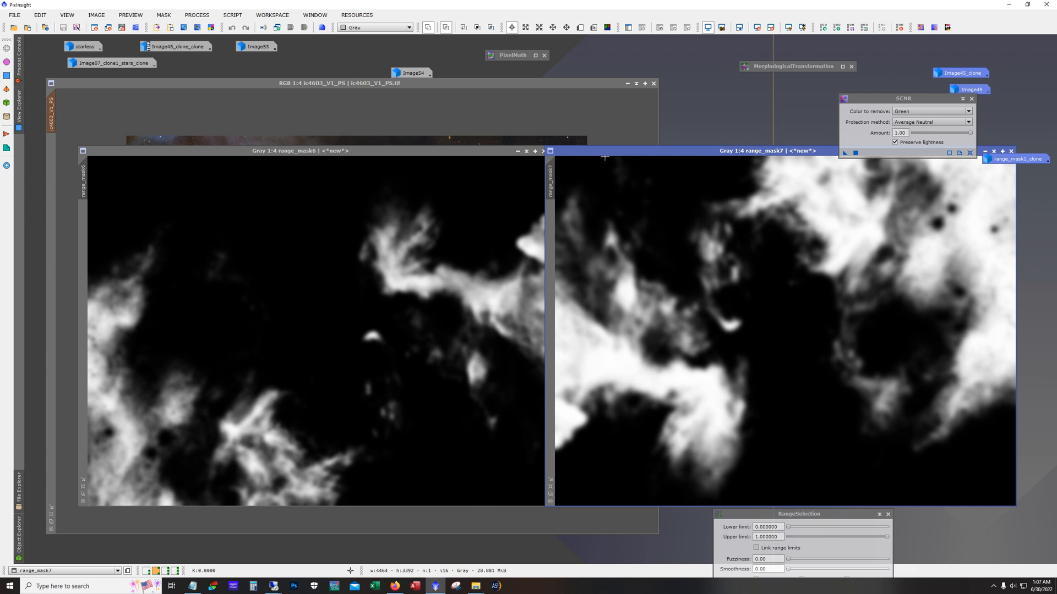
Reposition range_mask7 beside range_mask6 and move the SCNR window clear of it.
{"action": "left_click_drag", "start_coordinate": [634, 154], "coordinate": [585, 156]}
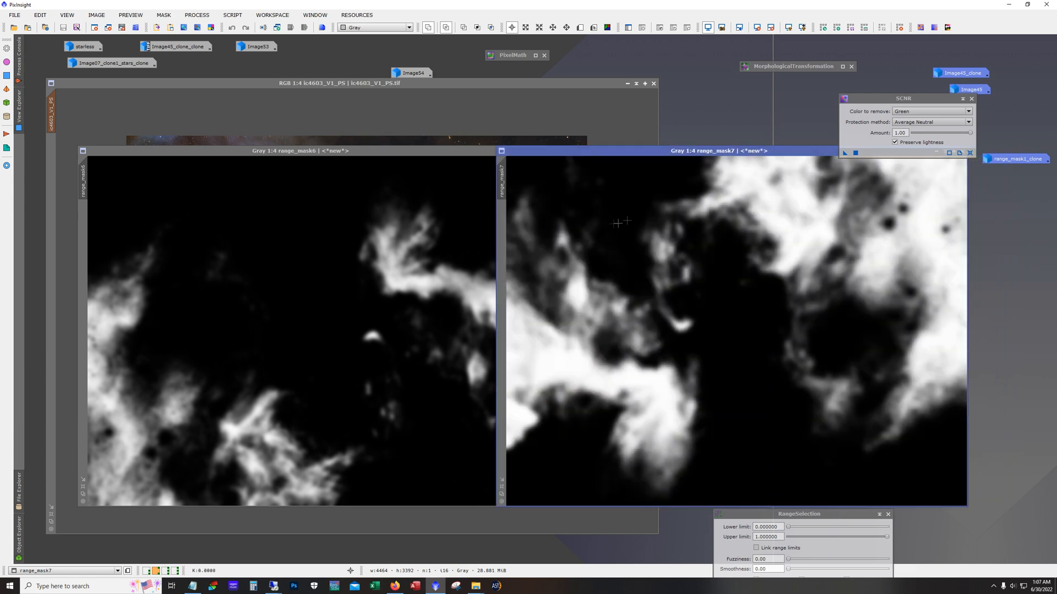
{"action": "left_click_drag", "start_coordinate": [932, 102], "coordinate": [865, 77]}
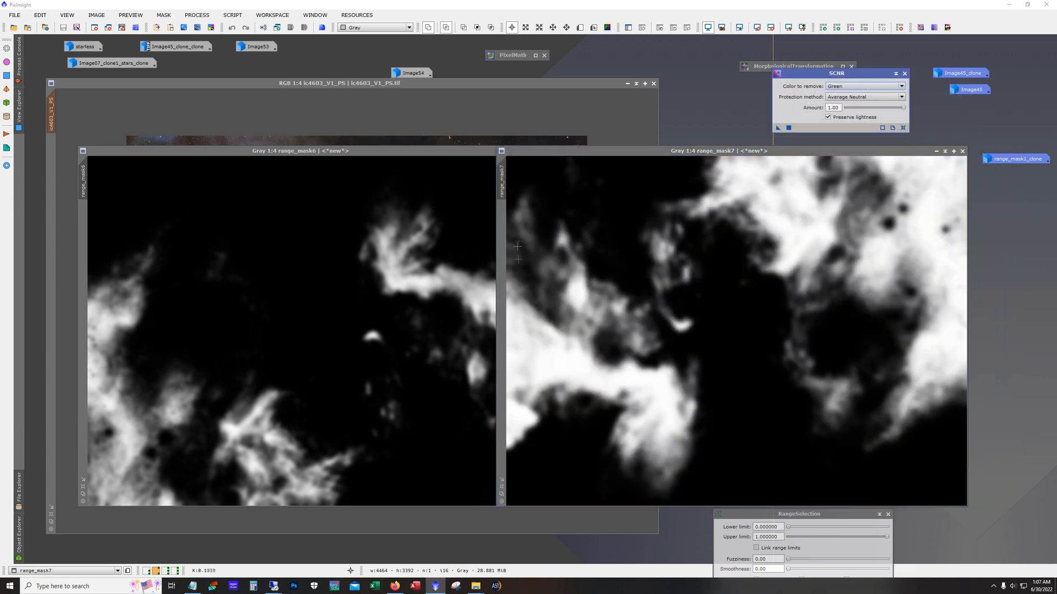
{"action": "left_click_drag", "start_coordinate": [589, 157], "coordinate": [629, 156]}
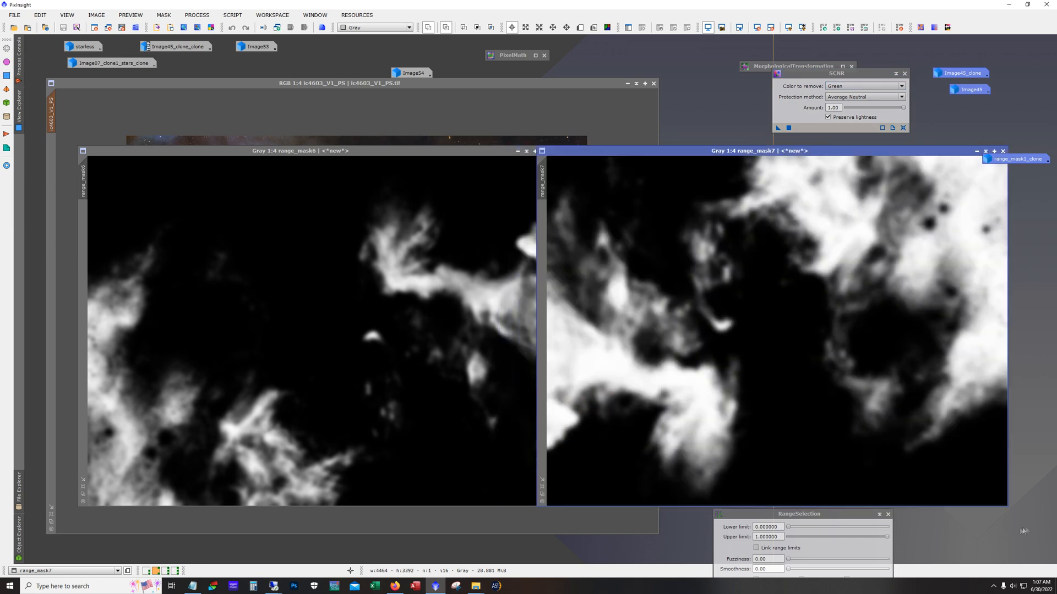
Minimize range_mask7 and range_mask6, inspect the combined mask Image54, and minimize it.
{"action": "left_click", "coordinate": [977, 150]}
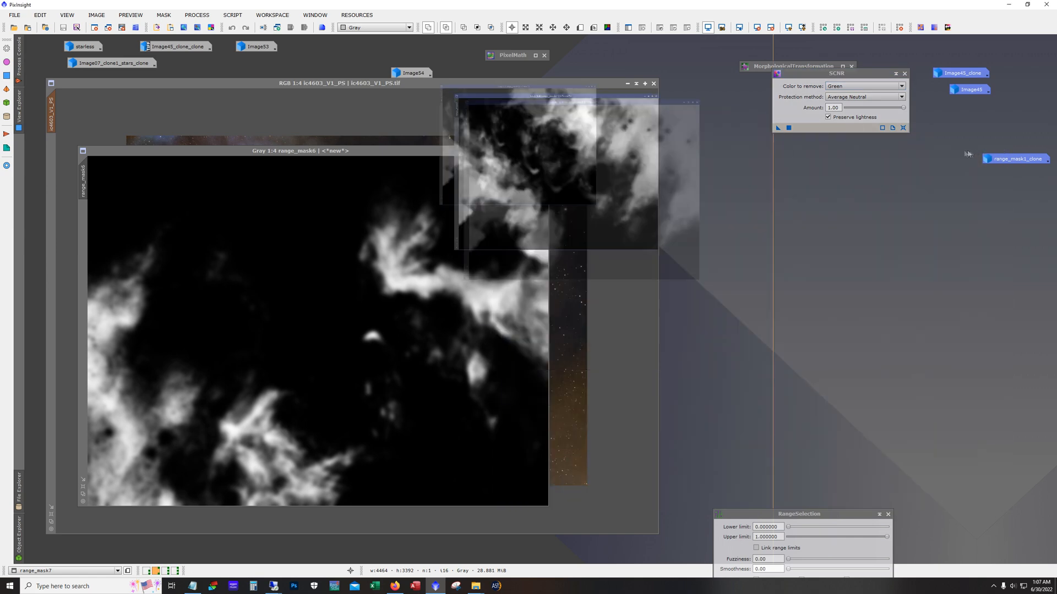
{"action": "left_click", "coordinate": [517, 150]}
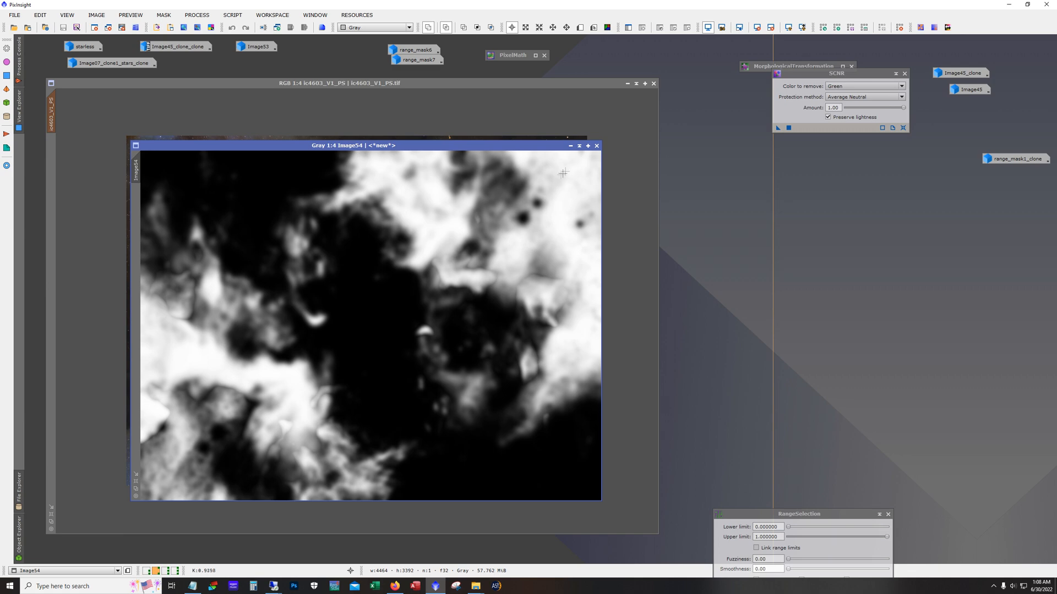
{"action": "left_click", "coordinate": [570, 145]}
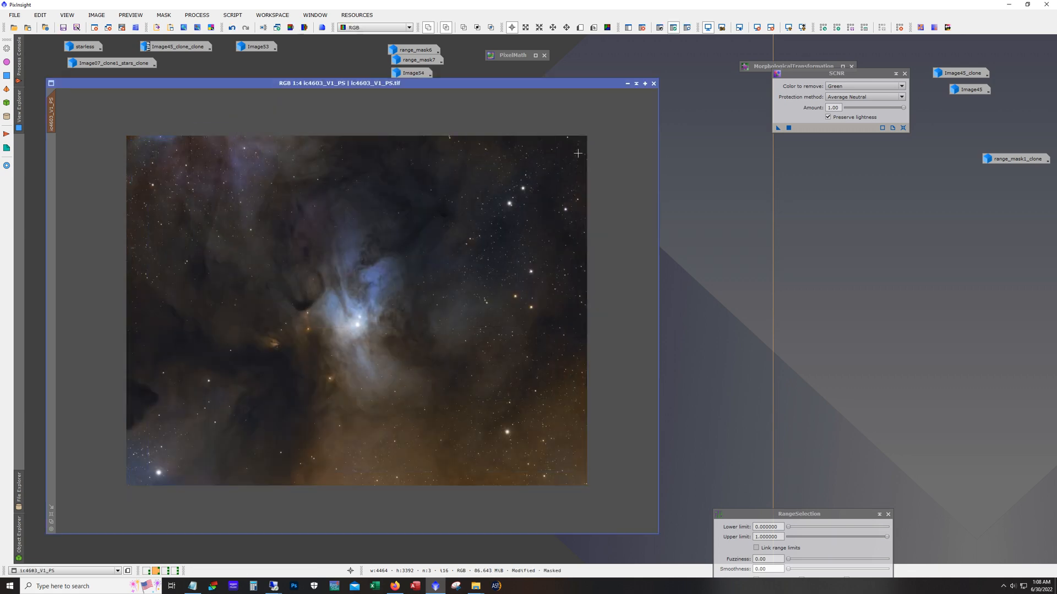
Expand PixelMath, examine the expression max(range_mask6,range_mask7) that combines the two masks, and close it.
{"action": "double_click", "coordinate": [512, 55]}
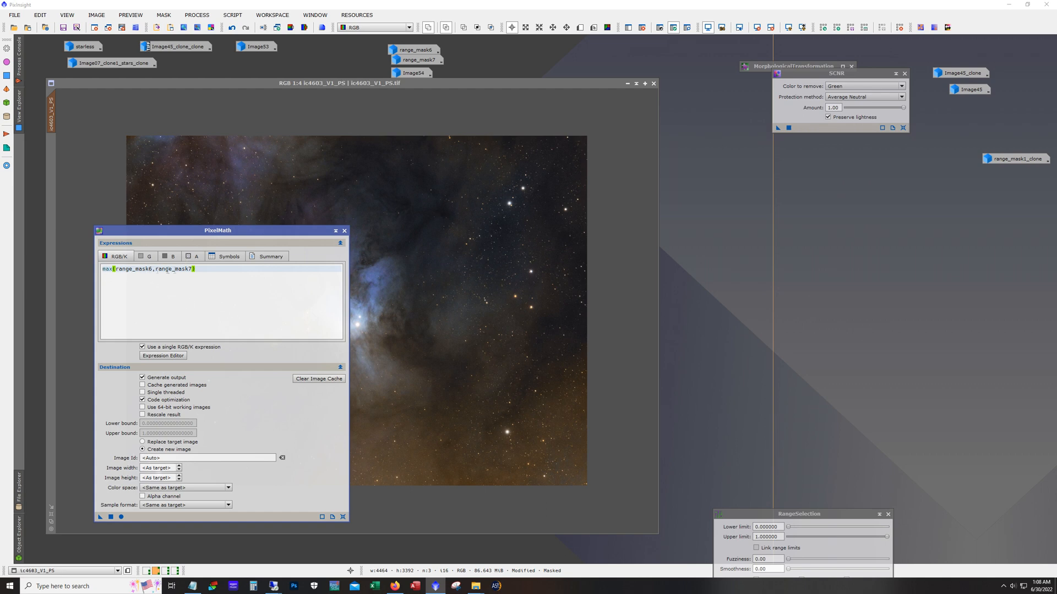
{"action": "left_click_drag", "start_coordinate": [210, 270], "coordinate": [102, 270]}
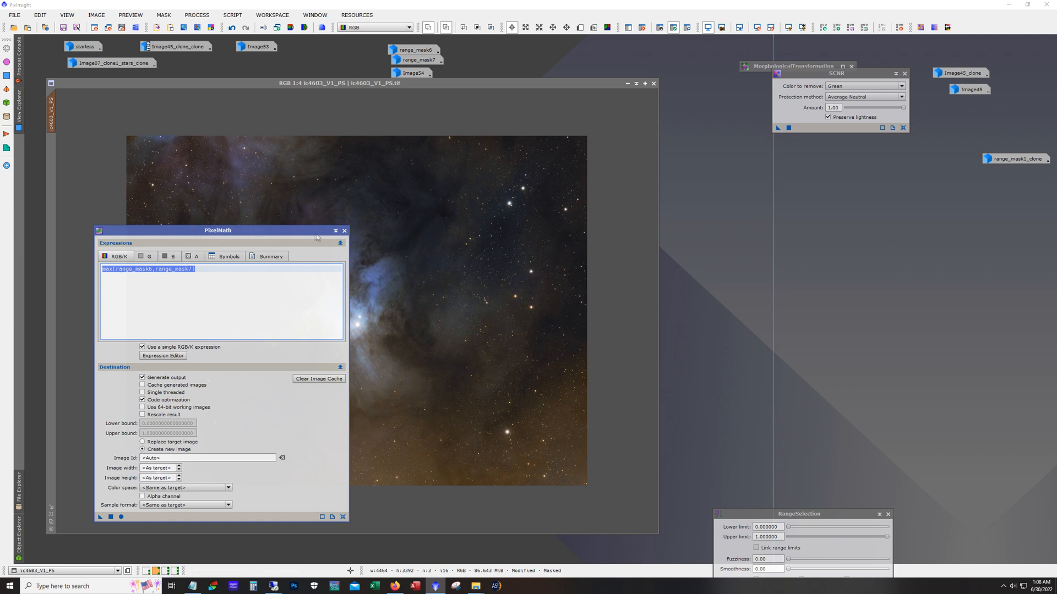
{"action": "left_click", "coordinate": [344, 231]}
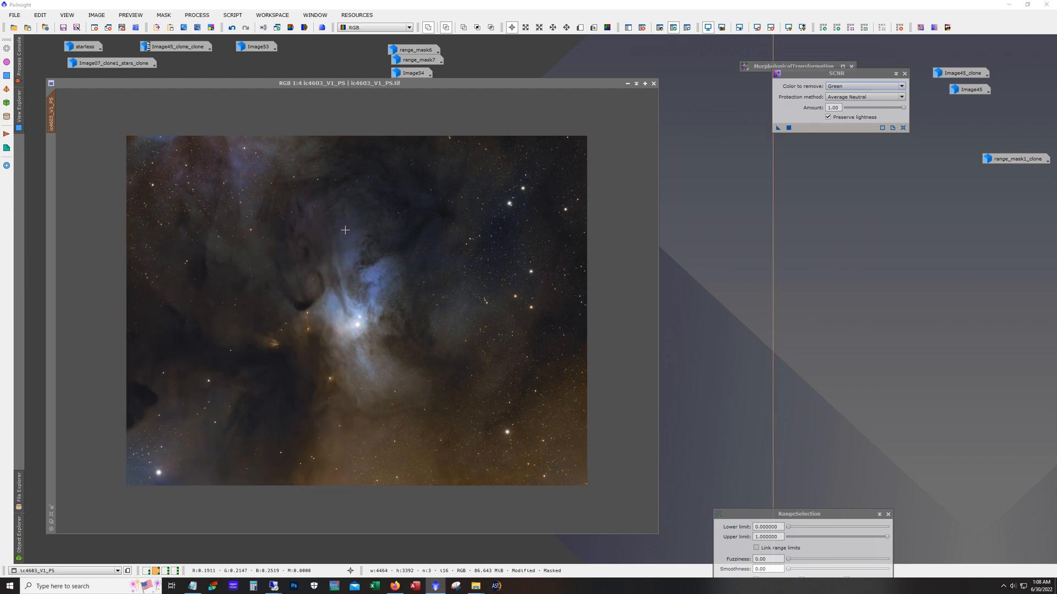
Move and enlarge the ic4603_V1_PS window to show the image at 1:3, and move RangeSelection clear of the image.
{"action": "left_click_drag", "start_coordinate": [334, 85], "coordinate": [322, 42]}
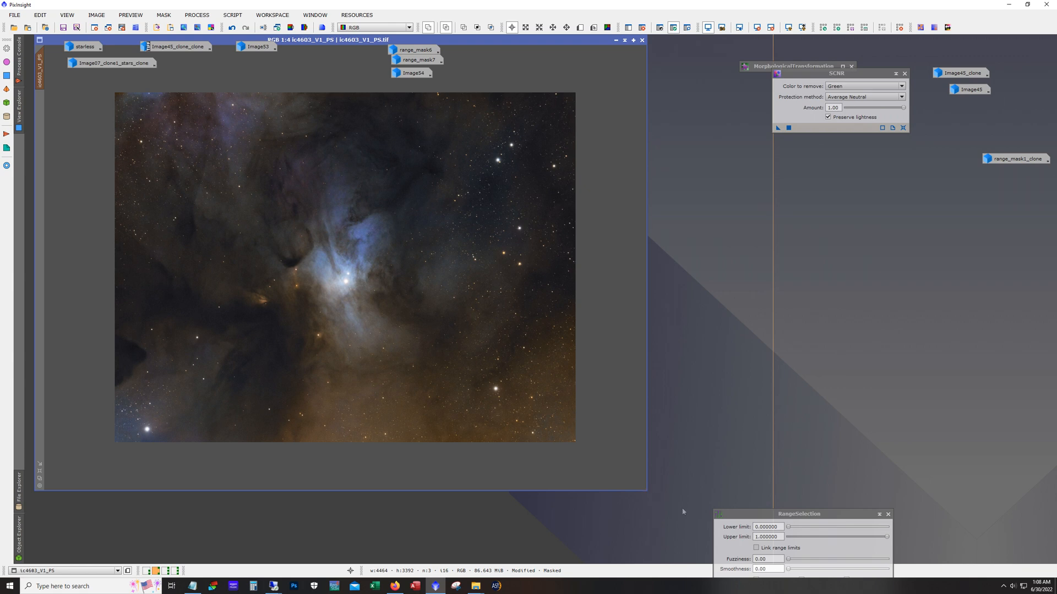
{"action": "left_click_drag", "start_coordinate": [647, 492], "coordinate": [837, 556]}
{"action": "left_click", "coordinate": [795, 521]}
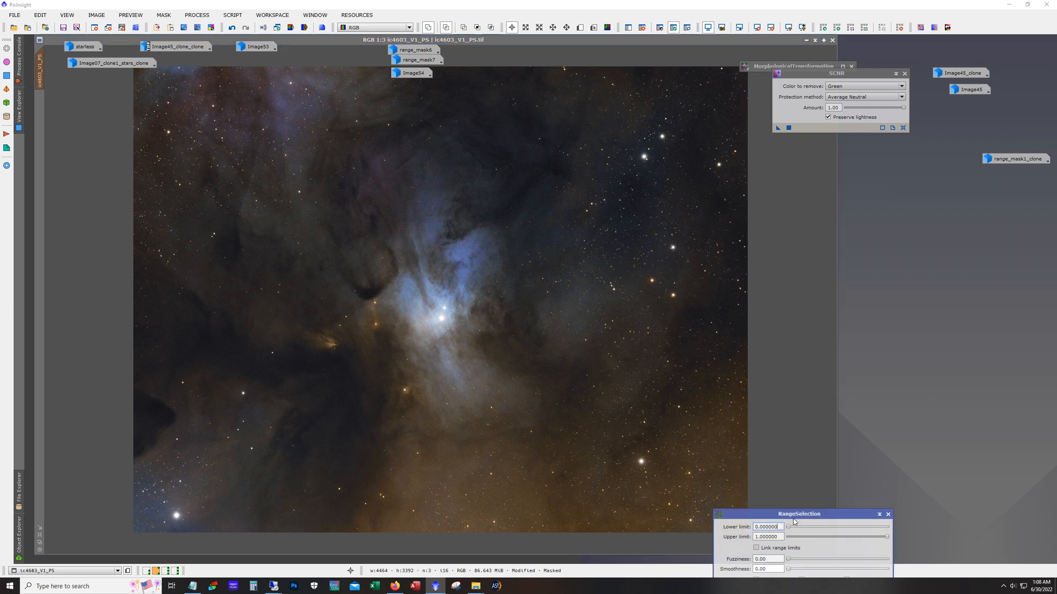
{"action": "left_click_drag", "start_coordinate": [794, 518], "coordinate": [879, 484]}
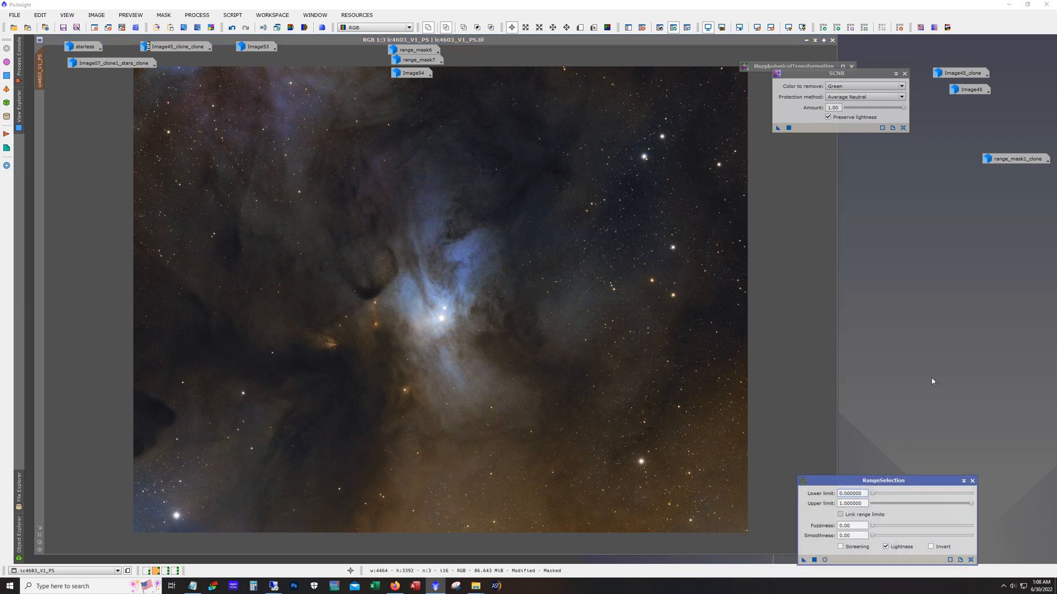